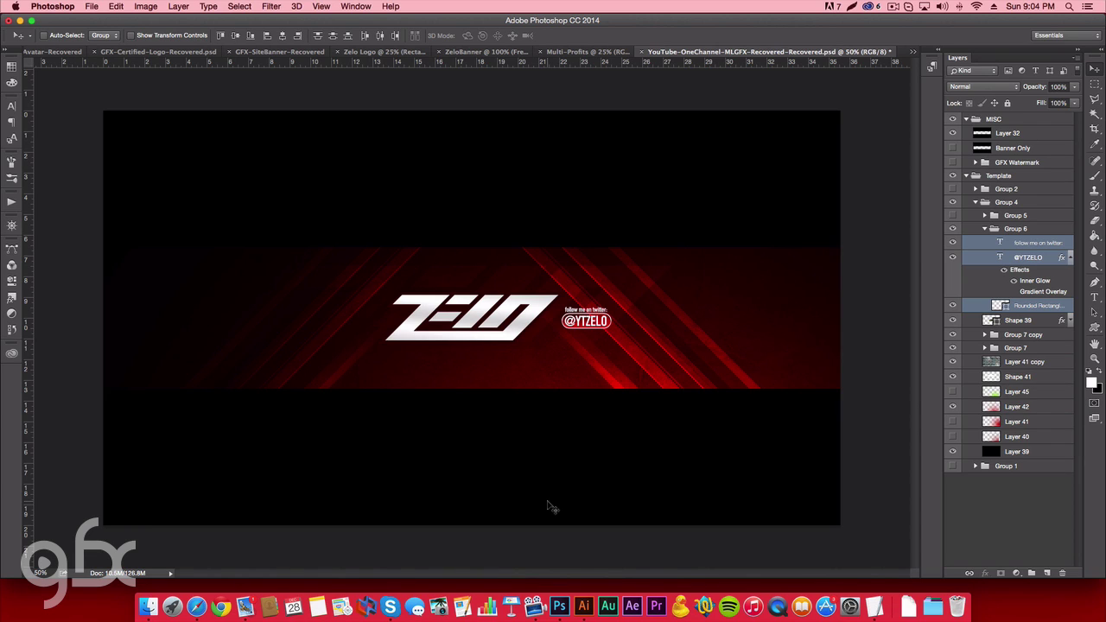
In the Zelo Logo document, toggle Layer 2, Shape 5 copy 3 and Shape 6 visibility, leaving Shape 5 copy 3 hidden.
left_click(355, 52)
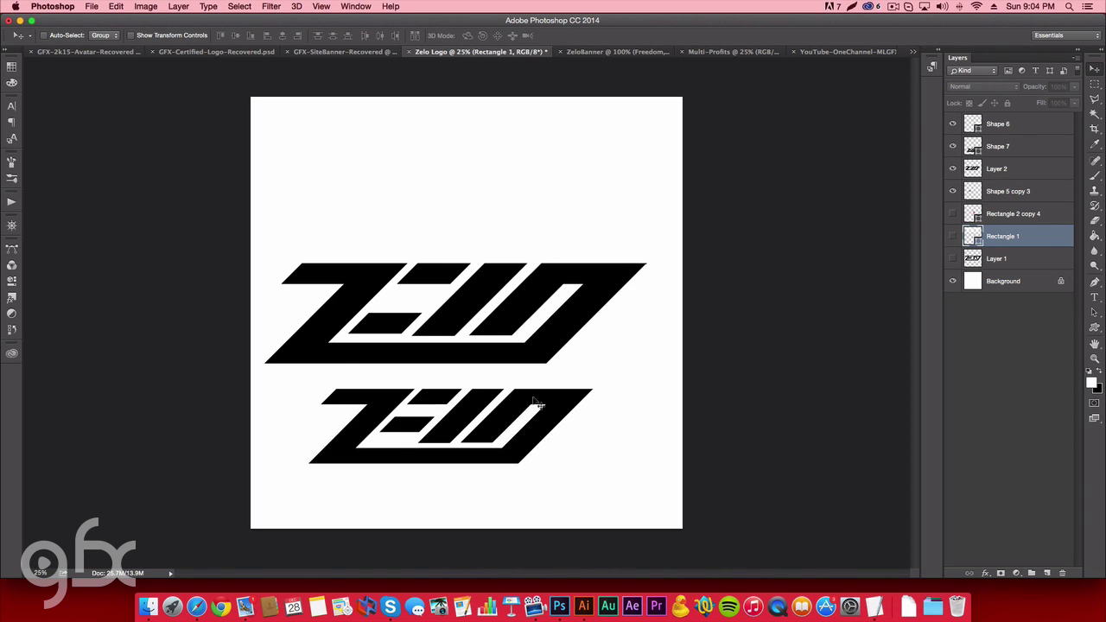
left_click(952, 170)
left_click(953, 170)
left_click(956, 154)
left_click(956, 153)
left_click(953, 198)
left_click(954, 191)
left_click(953, 123)
left_click(952, 123)
left_click(953, 192)
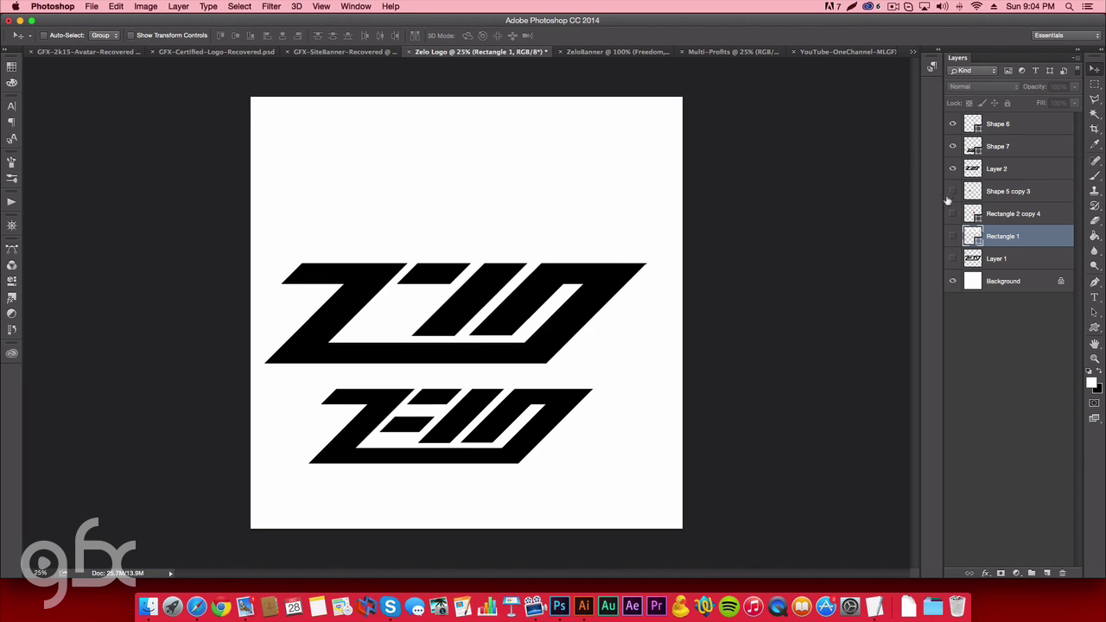
Show Layer 1 and move it and Shape 6 on the canvas to see which logo parts they hold.
left_click(952, 259)
left_click(1018, 259)
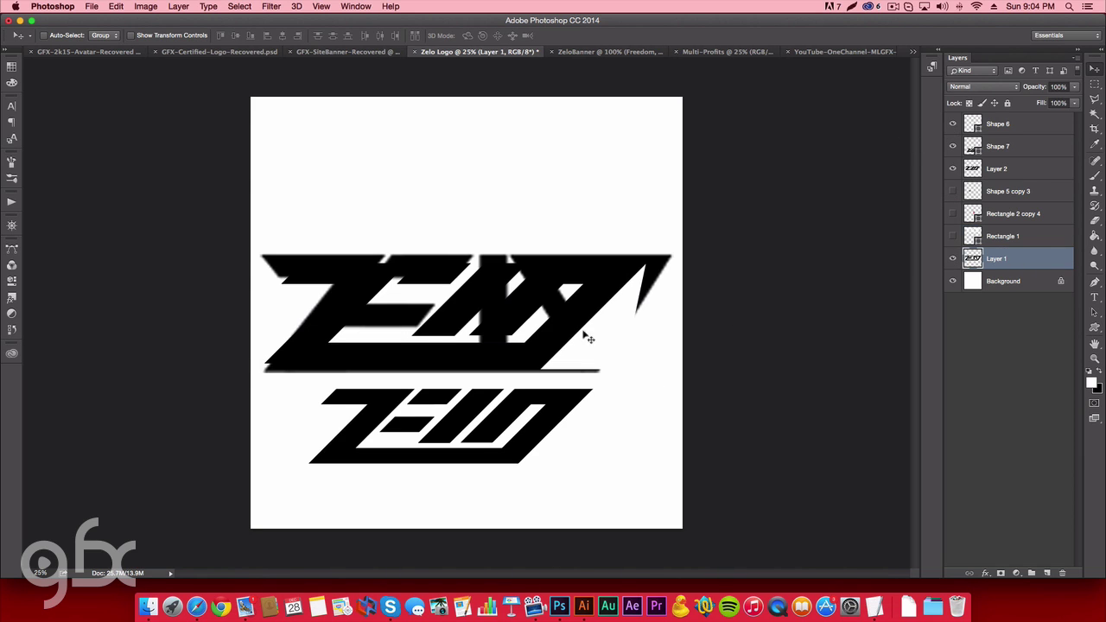
left_click_drag(588, 339, 586, 203)
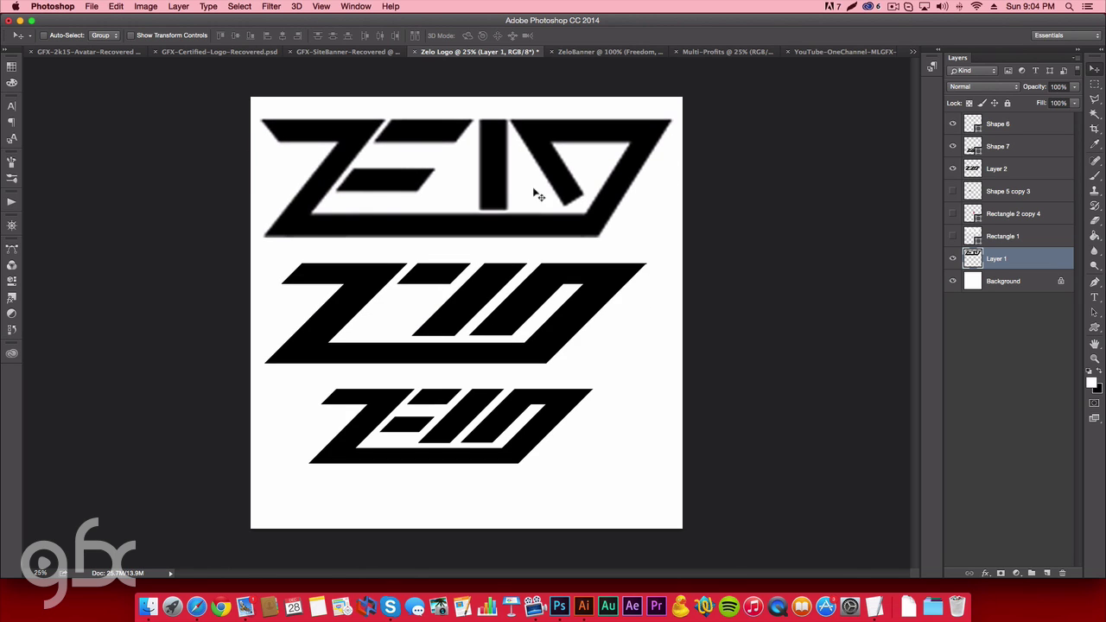
left_click(953, 258)
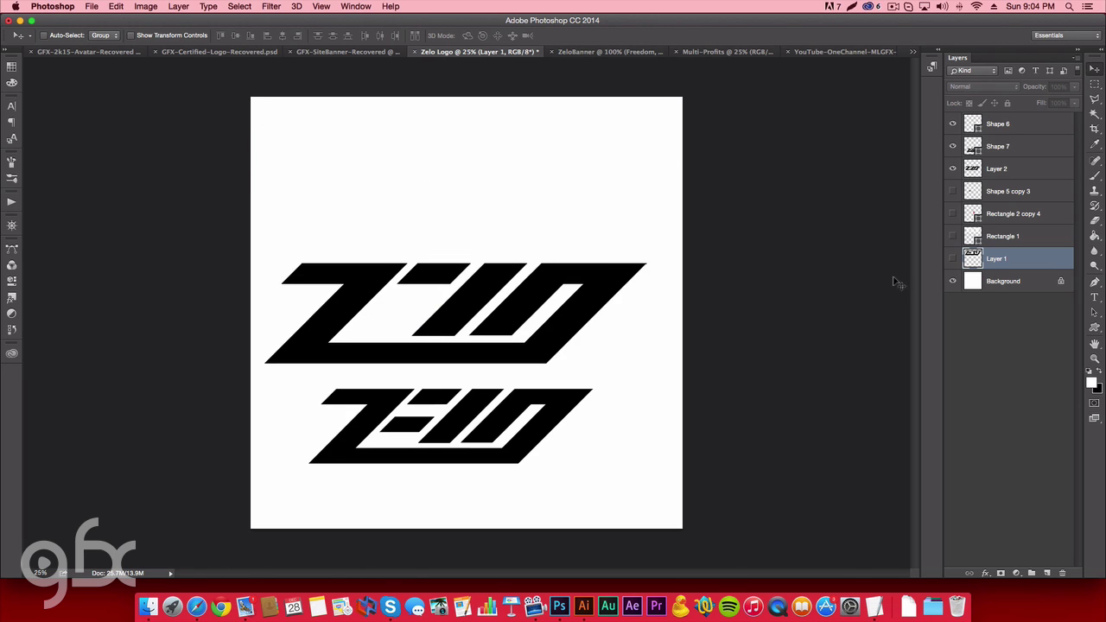
left_click(952, 169)
left_click(953, 169)
left_click(952, 124)
left_click(953, 123)
left_click(994, 124)
left_click_drag(699, 328, 637, 338)
Undo the Shape 6 move and zoom in on the logo's top tip and diagonal edge.
key("super+z")
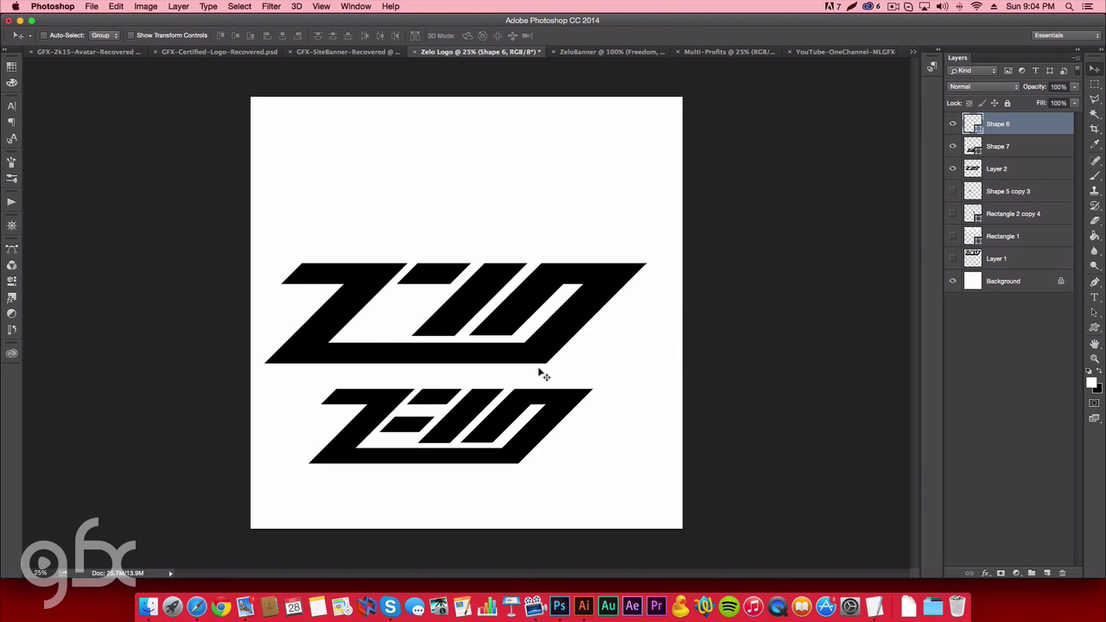
key("z")
left_click(596, 309)
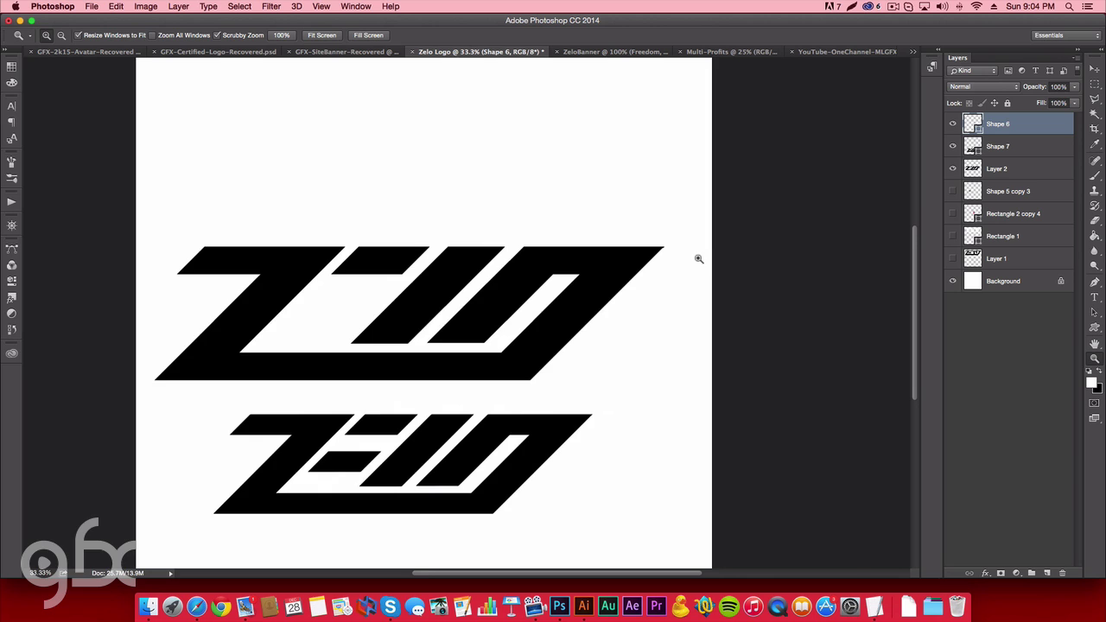
left_click(699, 259)
left_click(671, 254)
key("v")
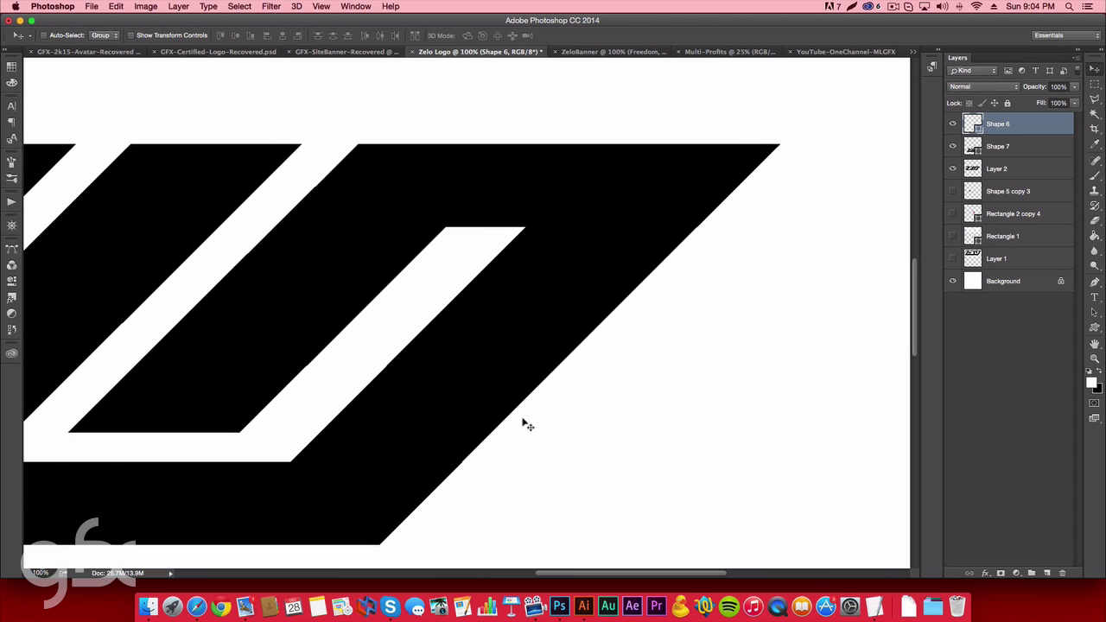
scroll(529, 425, "down", 3)
scroll(529, 426, "left", 5)
left_click(454, 467, "super")
left_click(463, 464, "super")
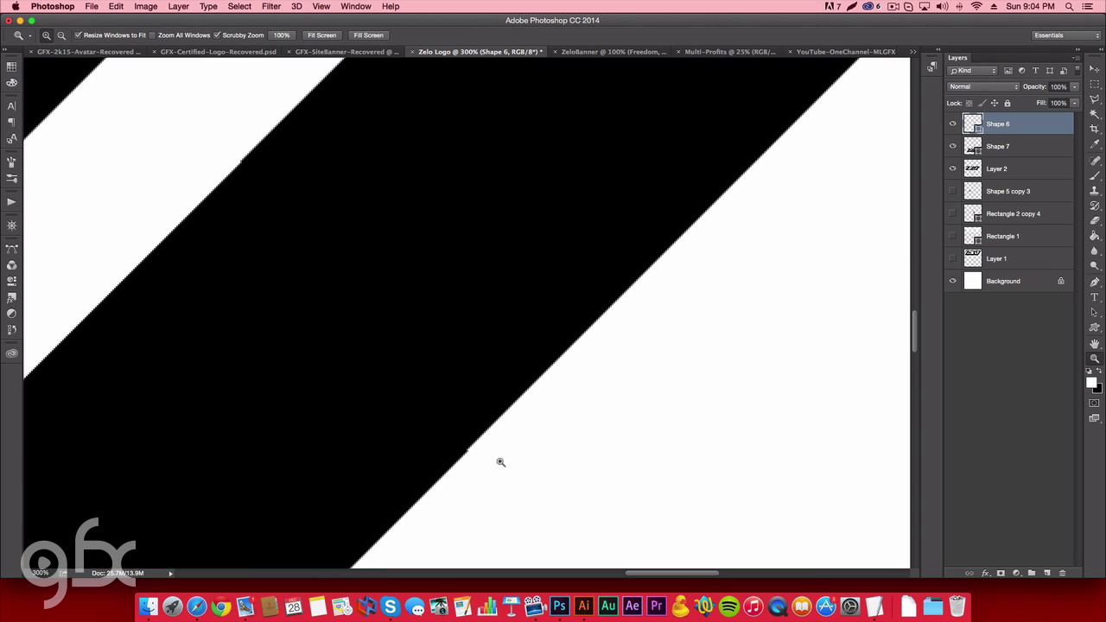
Select Layer 2 from the stacked layers and show Shape 5 copy 3 again.
right_click(484, 375)
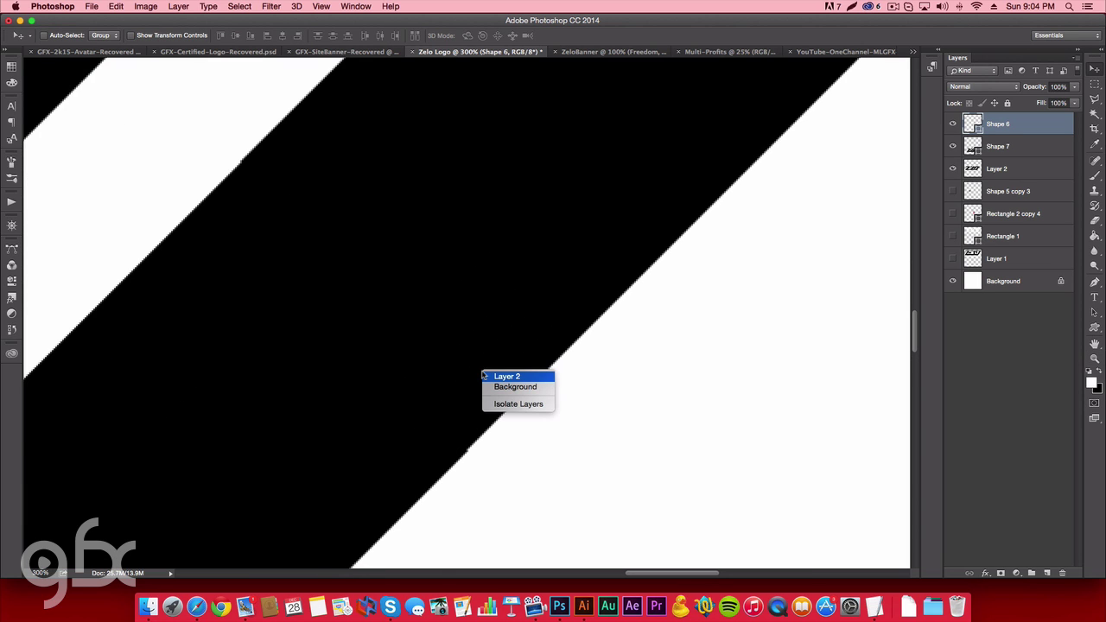
left_click(490, 377)
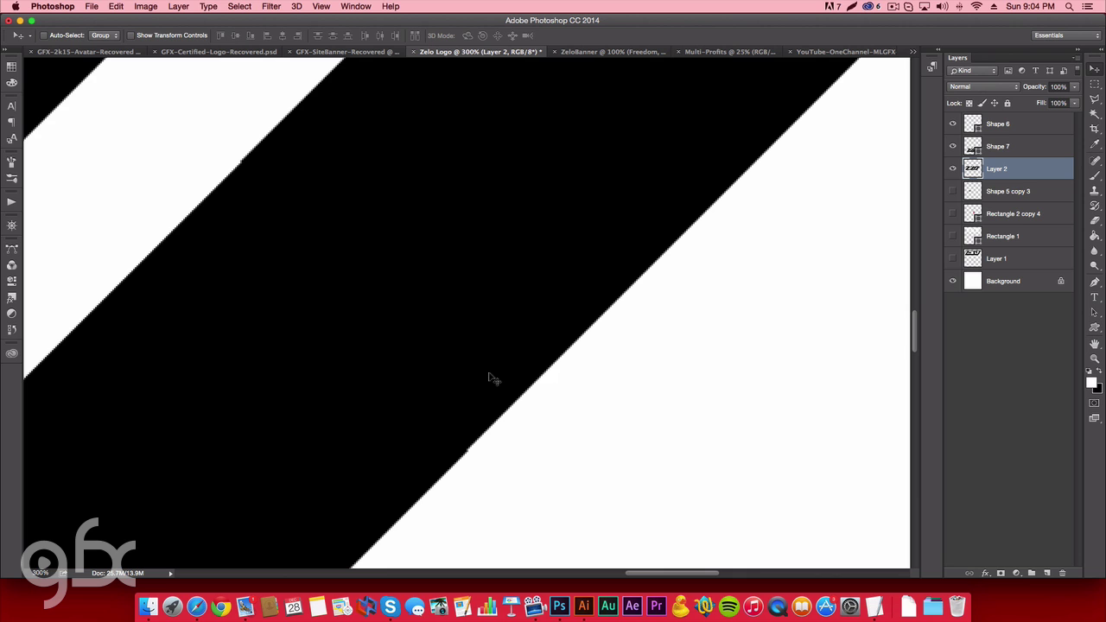
key("z")
left_click(489, 376, "alt")
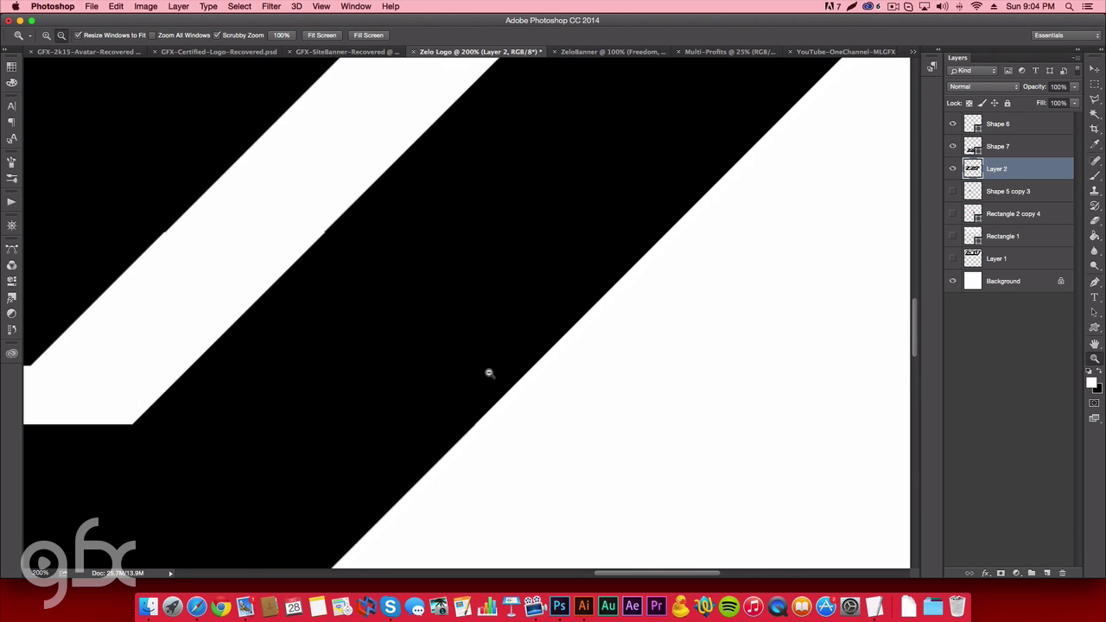
left_click(488, 373, "alt")
left_click(488, 371, "alt")
left_click(953, 192)
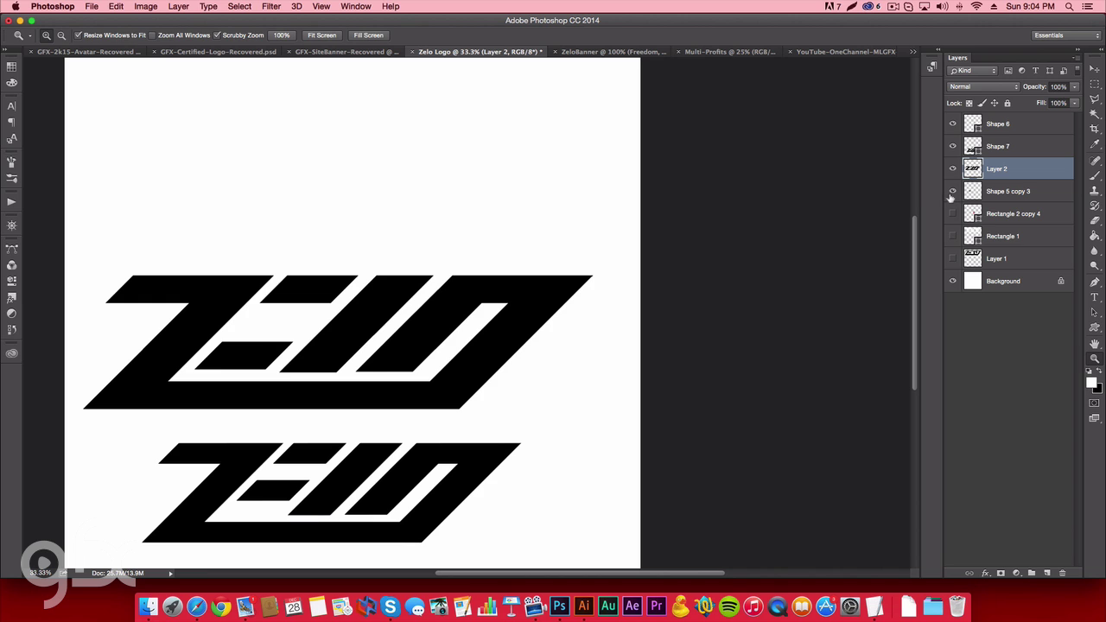
left_click(489, 377, "alt")
left_click(481, 345)
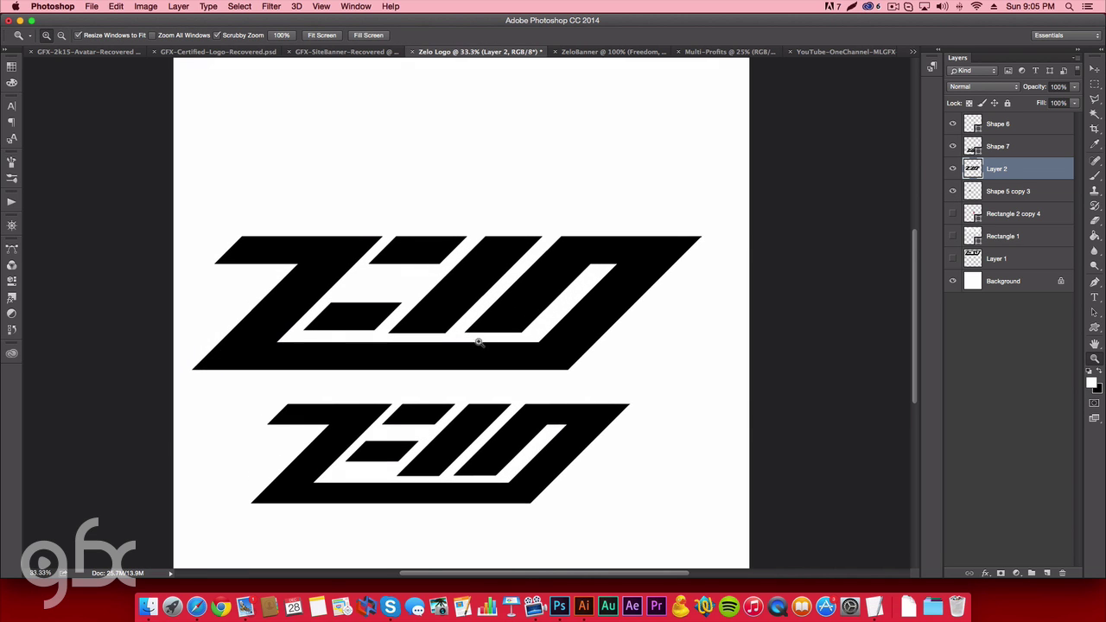
left_click(481, 335)
Hide the lower logo Shape 7 so only the upper ZELO logo shows.
key("m")
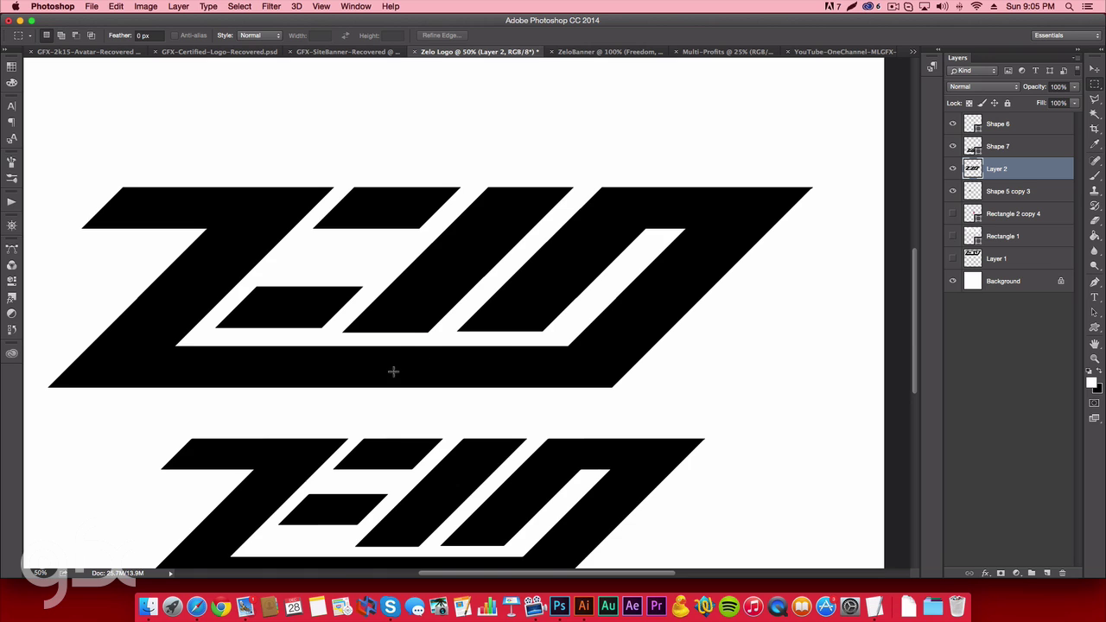
key("z")
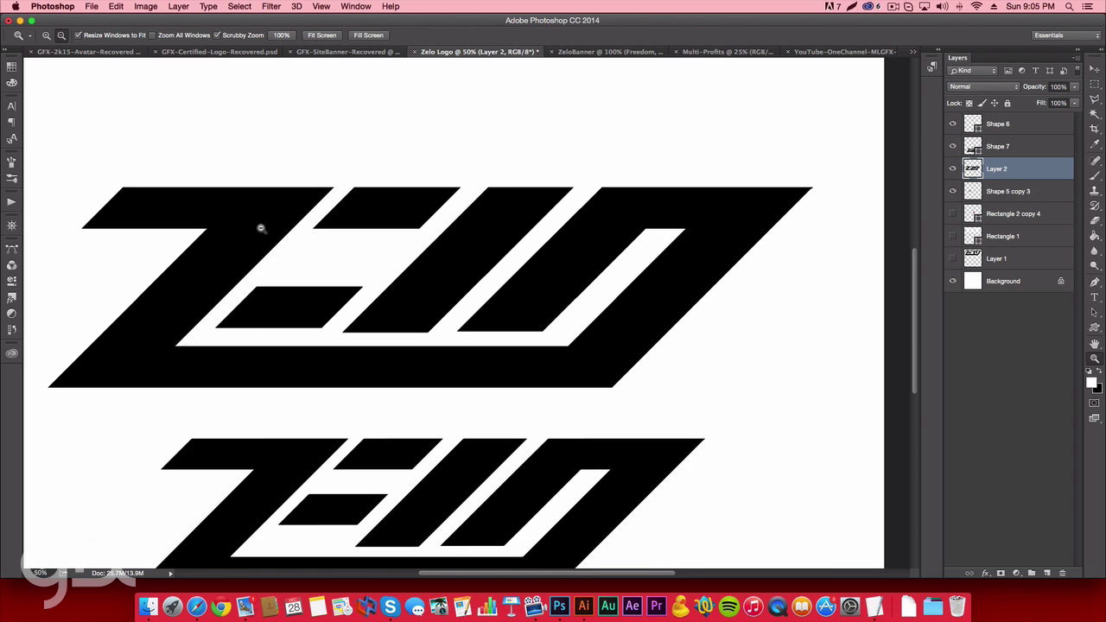
left_click(261, 229, "alt")
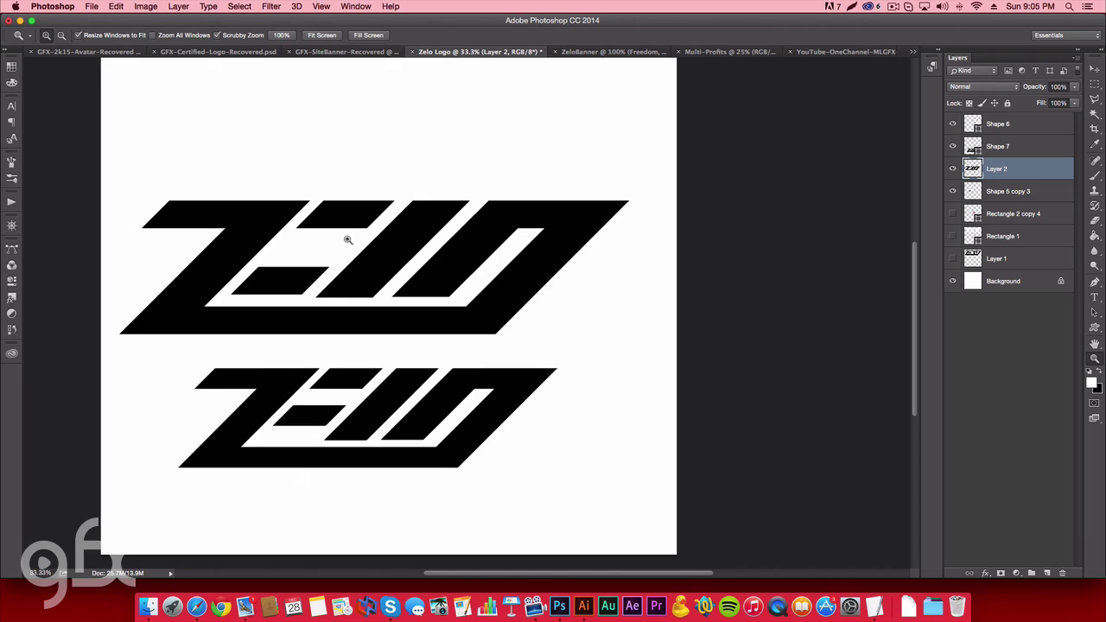
left_click(953, 146)
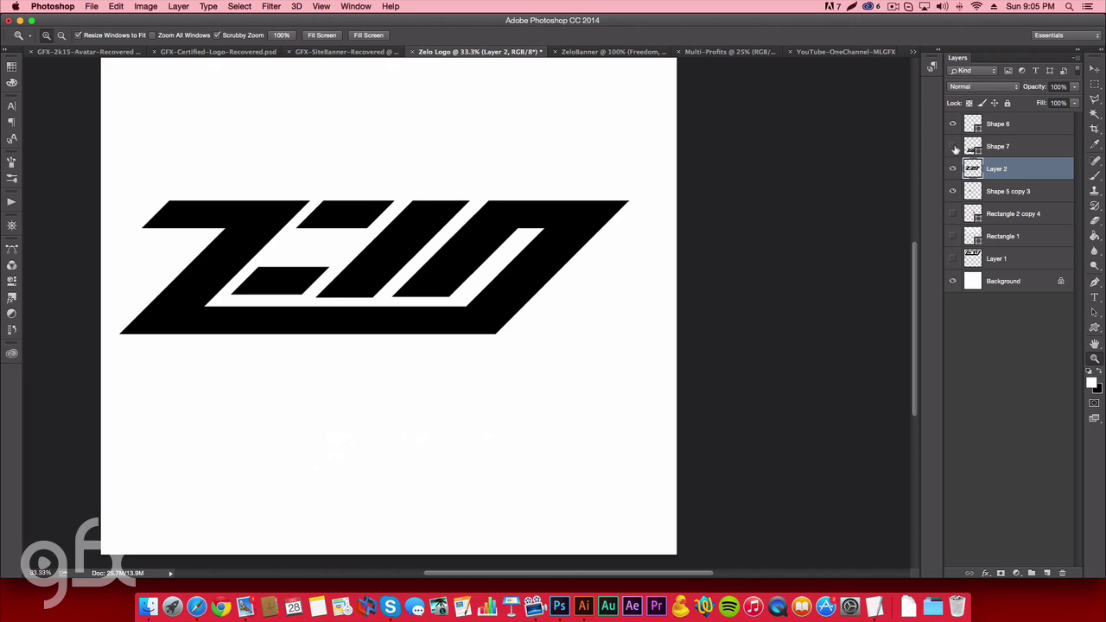
left_click(952, 168)
left_click(952, 170)
Check the canvas size in pixels in Image > Canvas Size, then cancel without changes.
key("m")
left_click(115, 6)
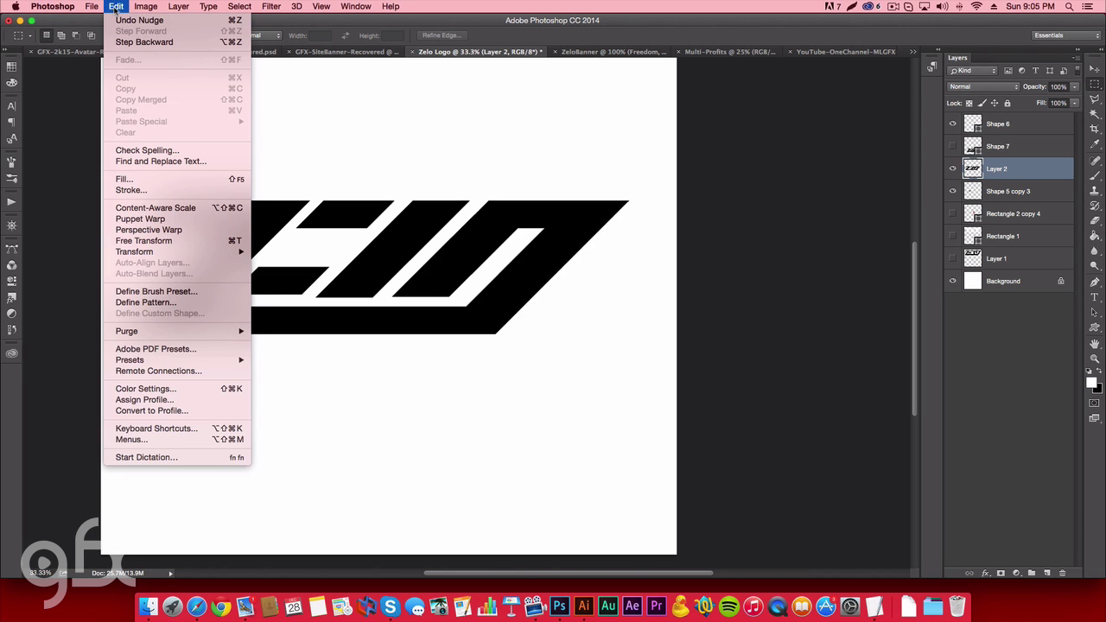
mouse_move(90, 6)
mouse_move(146, 6)
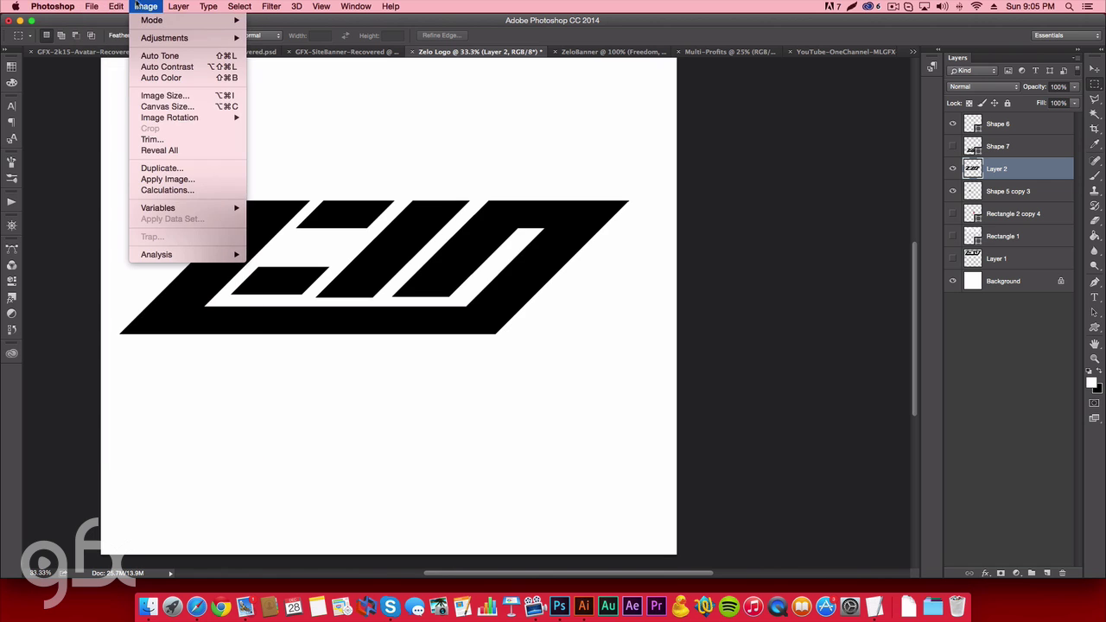
left_click(150, 105)
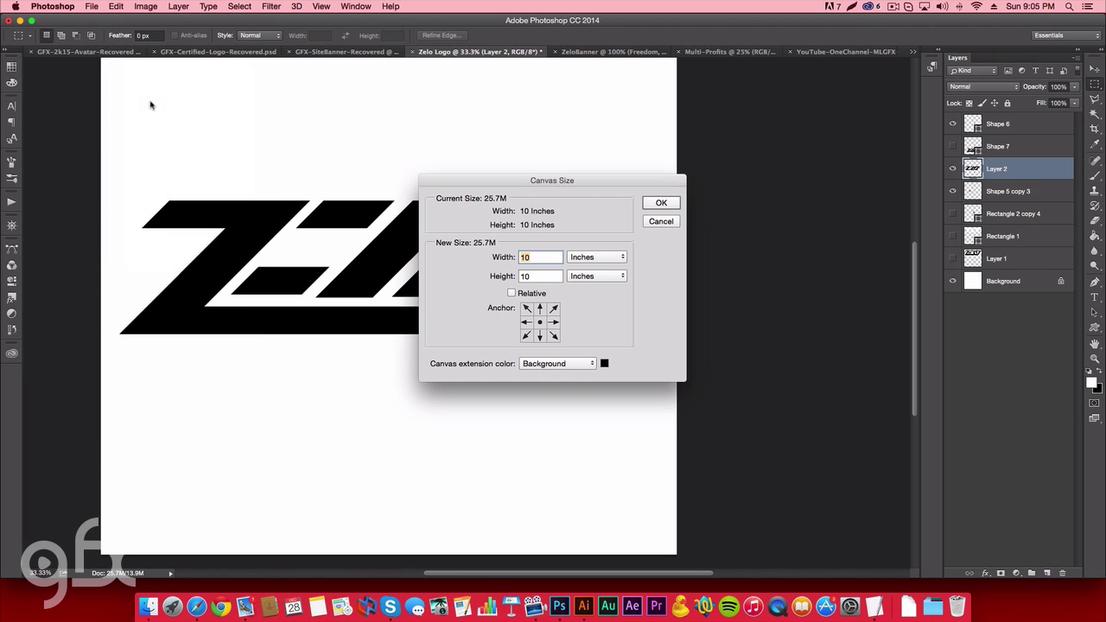
left_click(598, 257)
left_click(591, 245)
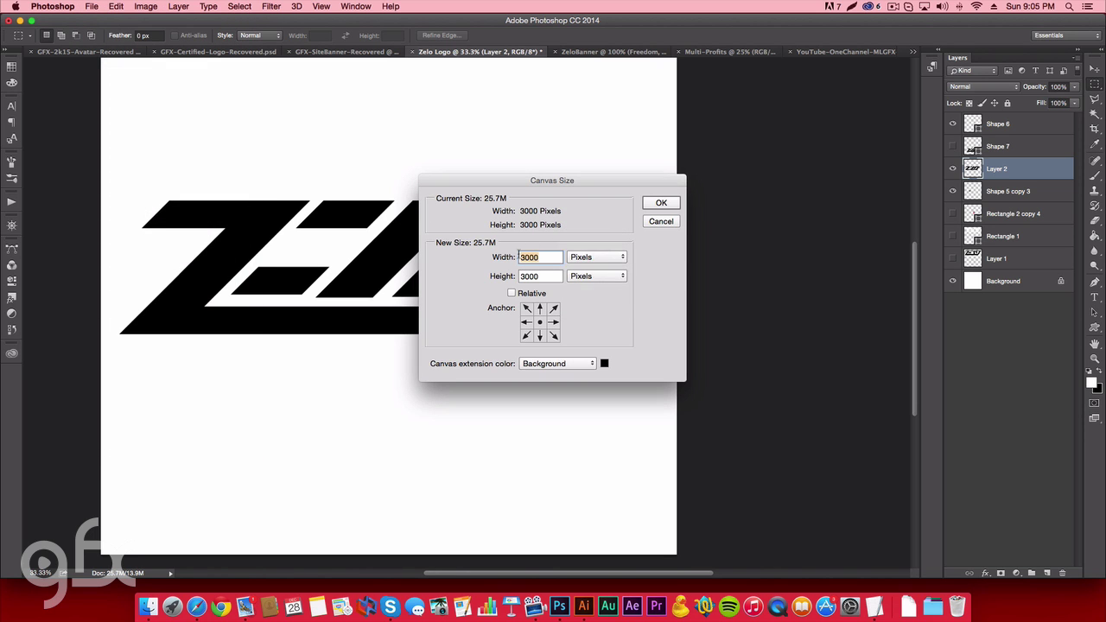
left_click(668, 222)
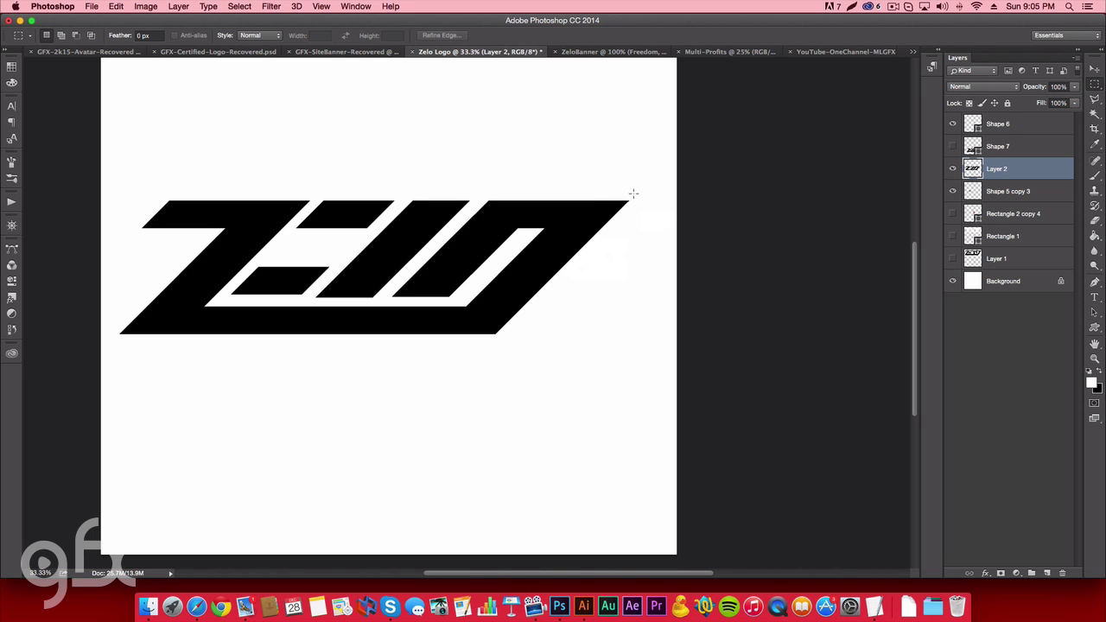
Marquee the upper logo, Copy Merged it, and switch to Illustrator.
left_click_drag(654, 188, 111, 370)
left_click(115, 6)
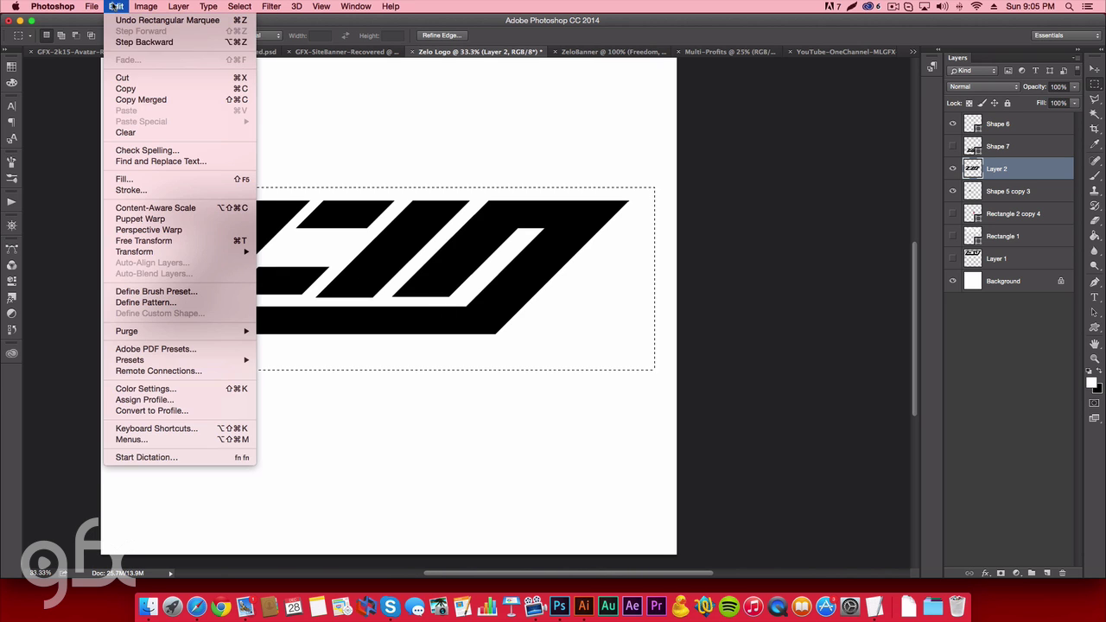
left_click(120, 99)
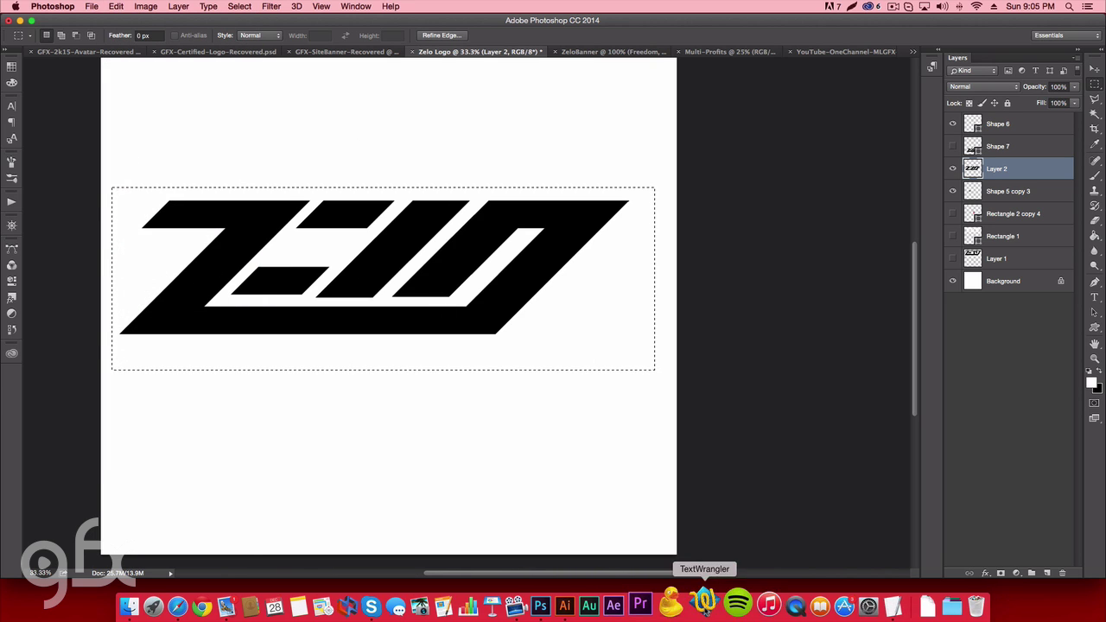
left_click(579, 608)
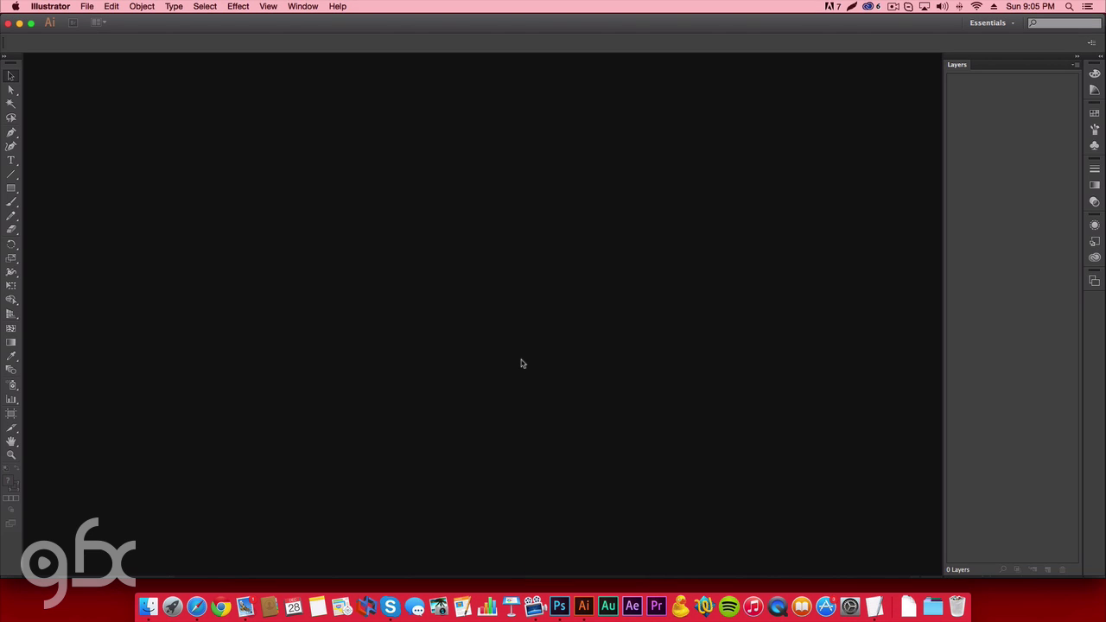
Create a new 3000 × 3000 pt document and paste the copied ZELO logo into it.
key("super+n")
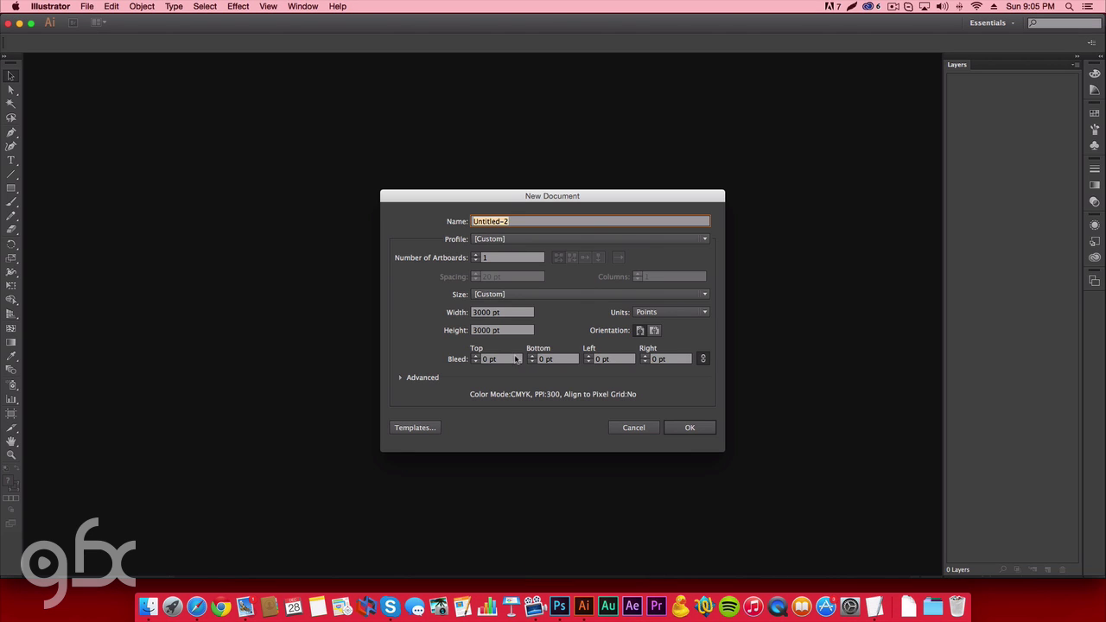
left_click(696, 433)
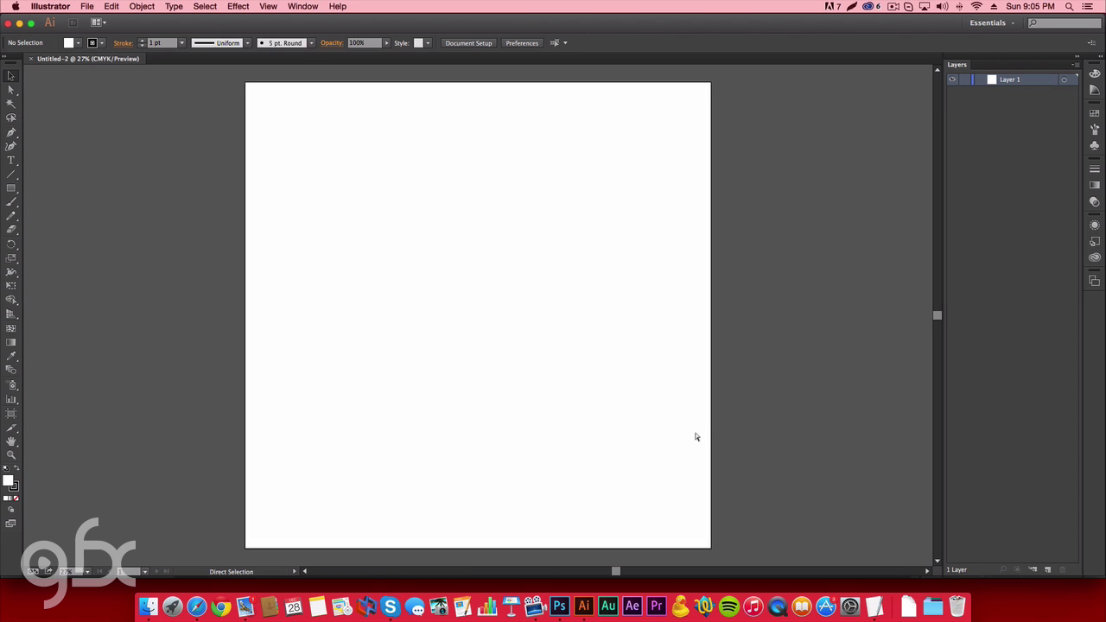
key("super+v")
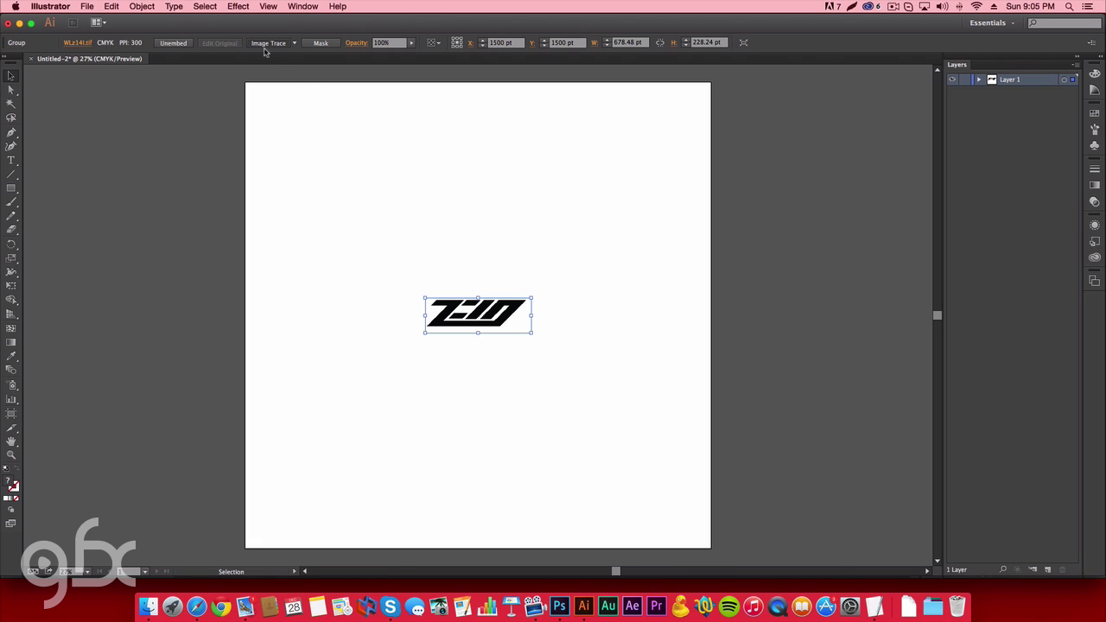
Image Trace and expand the logo into paths, then enlarge it on the artboard.
left_click(267, 45)
left_click(298, 45)
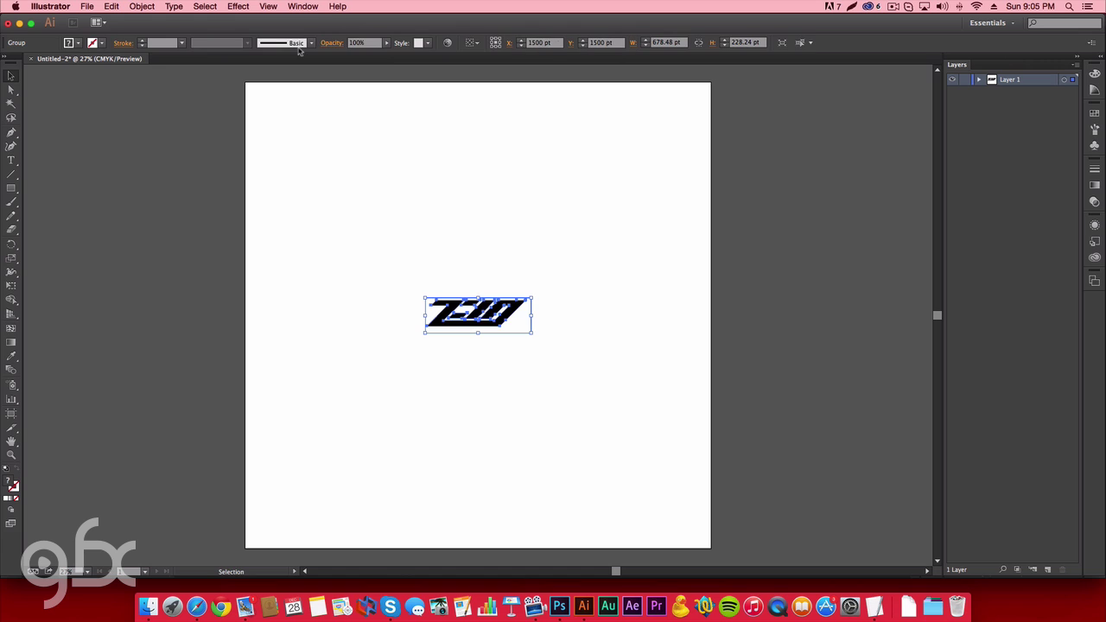
left_click_drag(532, 332, 697, 402)
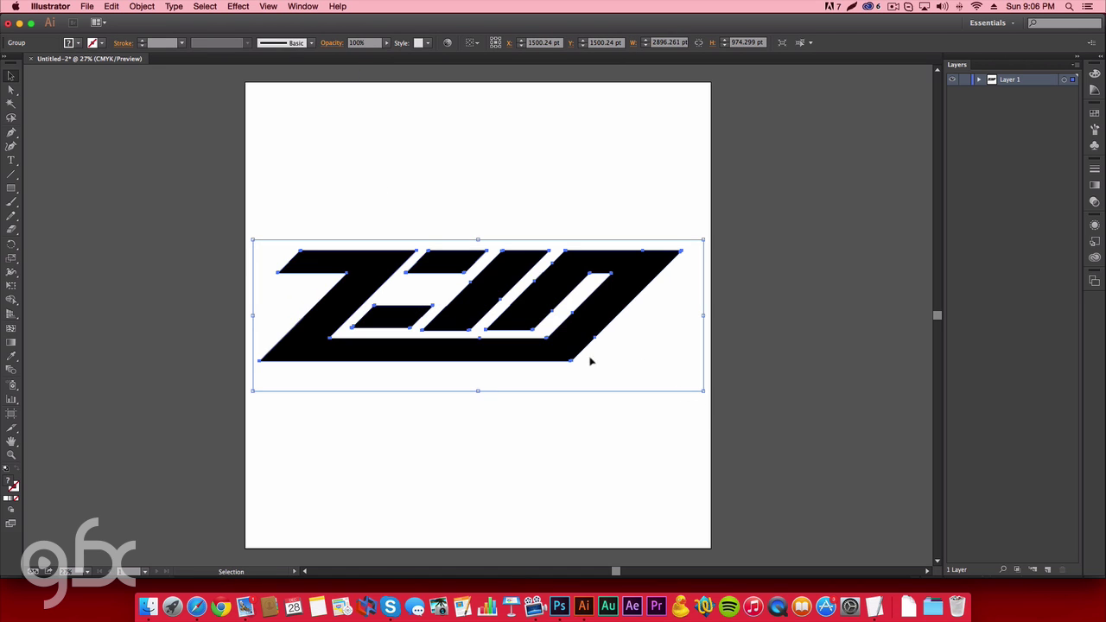
left_click(594, 403)
Delete the white background rectangle path from the traced group in the Layers panel.
left_click(978, 79)
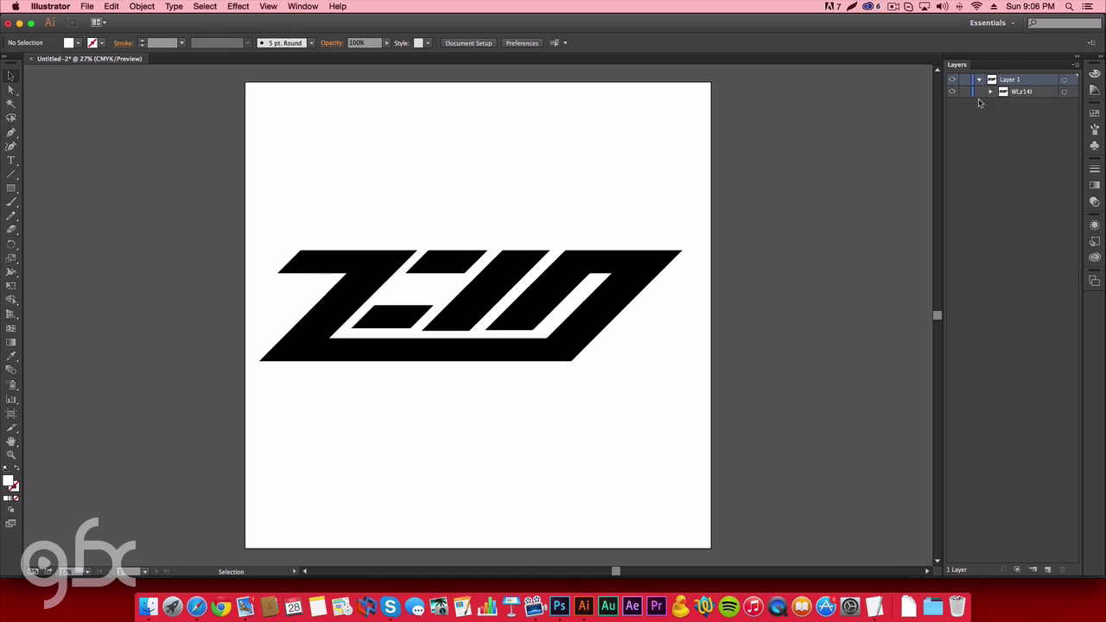
left_click(992, 92)
left_click(1003, 103)
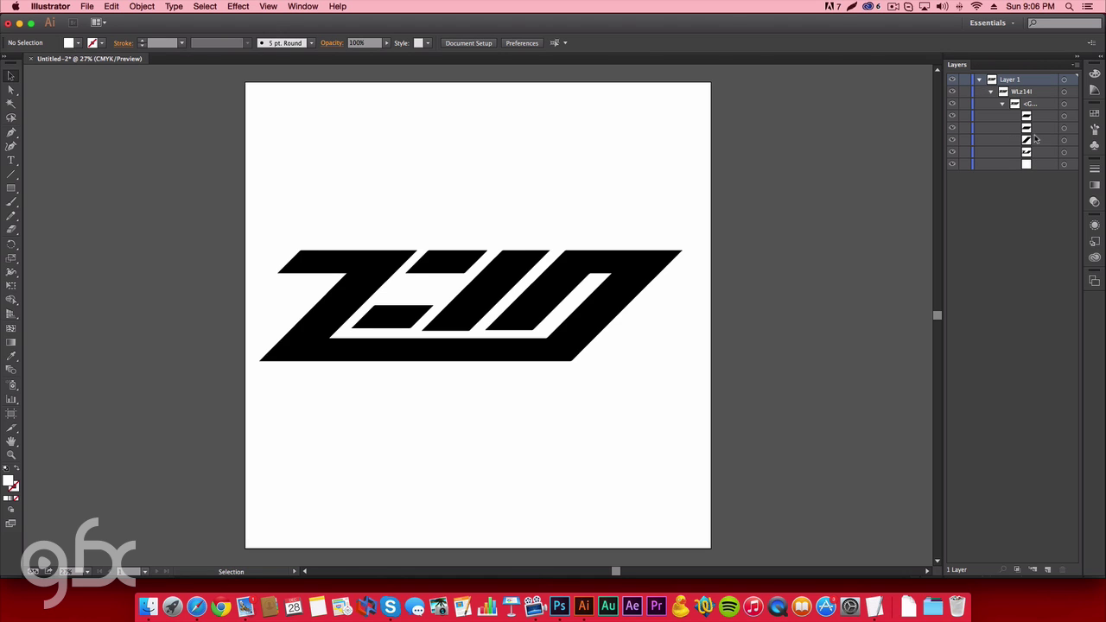
left_click(1064, 166)
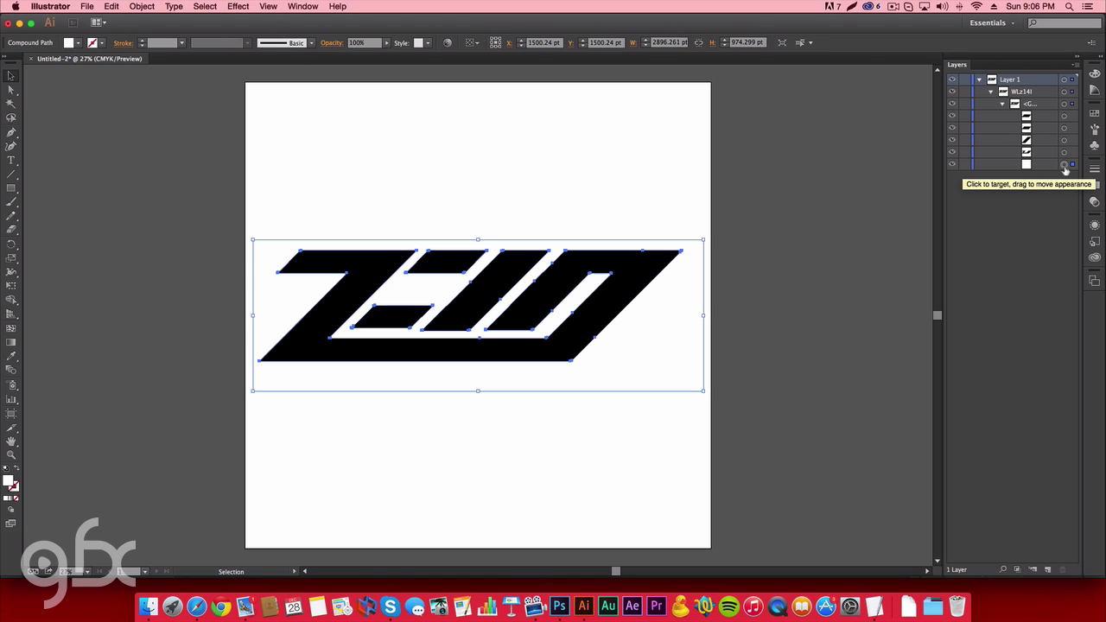
key("Delete")
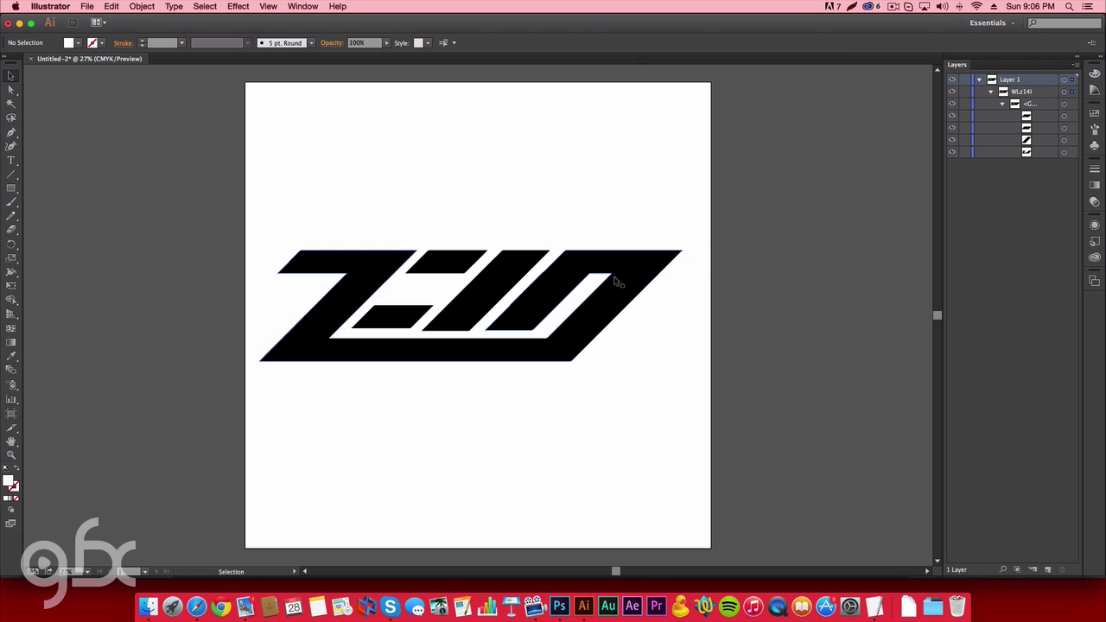
Select the whole vector logo group and copy it with Edit > Copy.
left_click(585, 289)
left_click(536, 234)
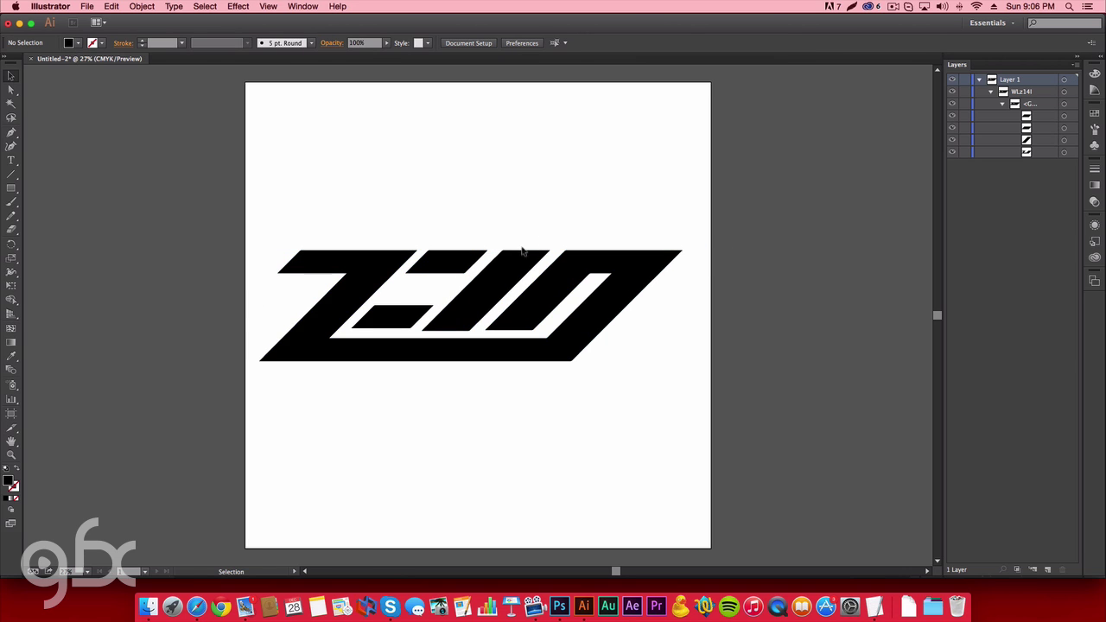
left_click_drag(681, 232, 329, 432)
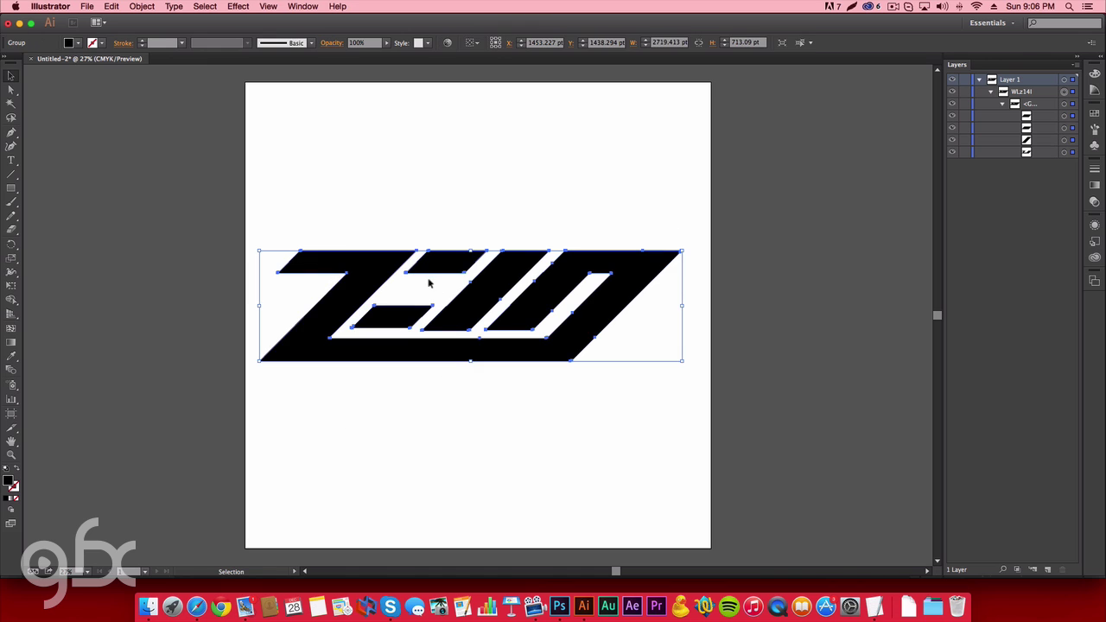
left_click(109, 6)
left_click(121, 59)
Back in Photoshop, paste the Illustrator logo as a shape layer.
left_click(560, 609)
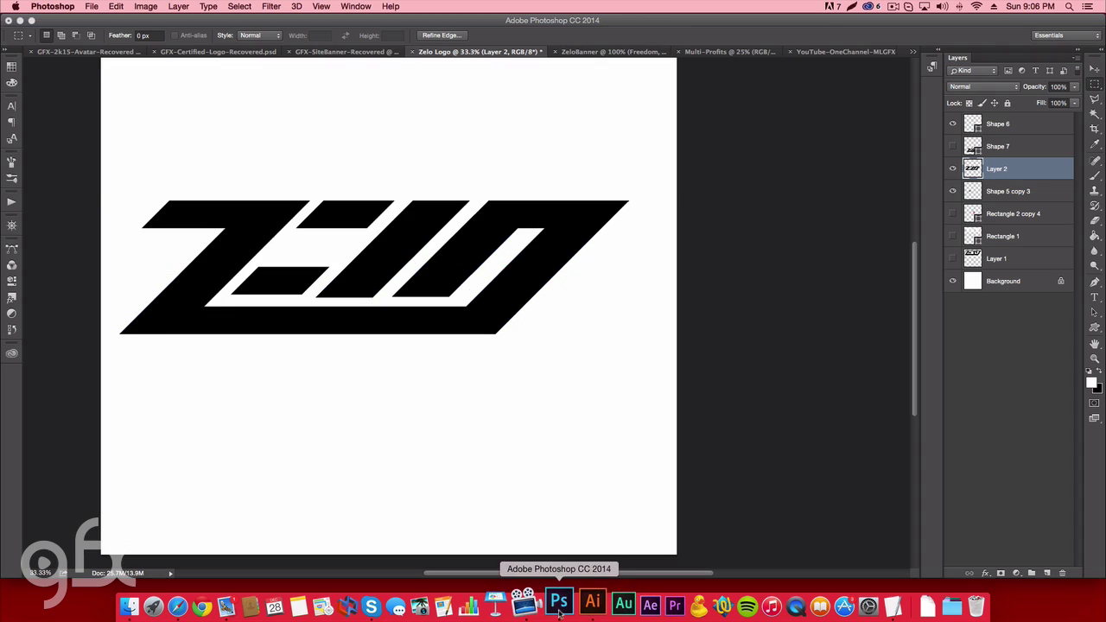
left_click(662, 315)
key("super+v")
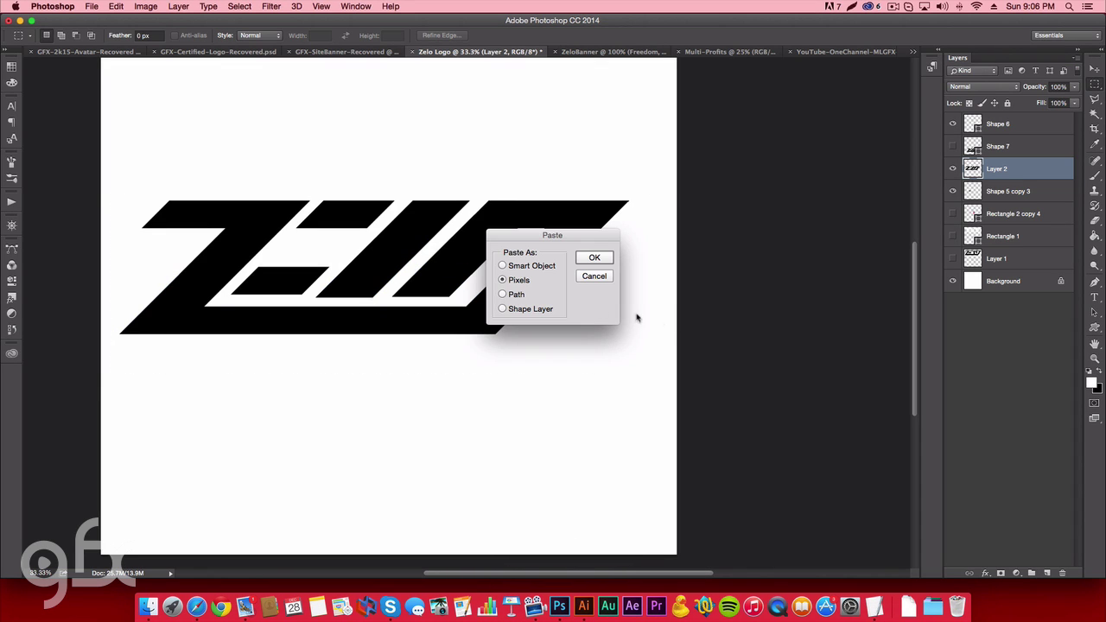
left_click_drag(515, 251, 620, 163)
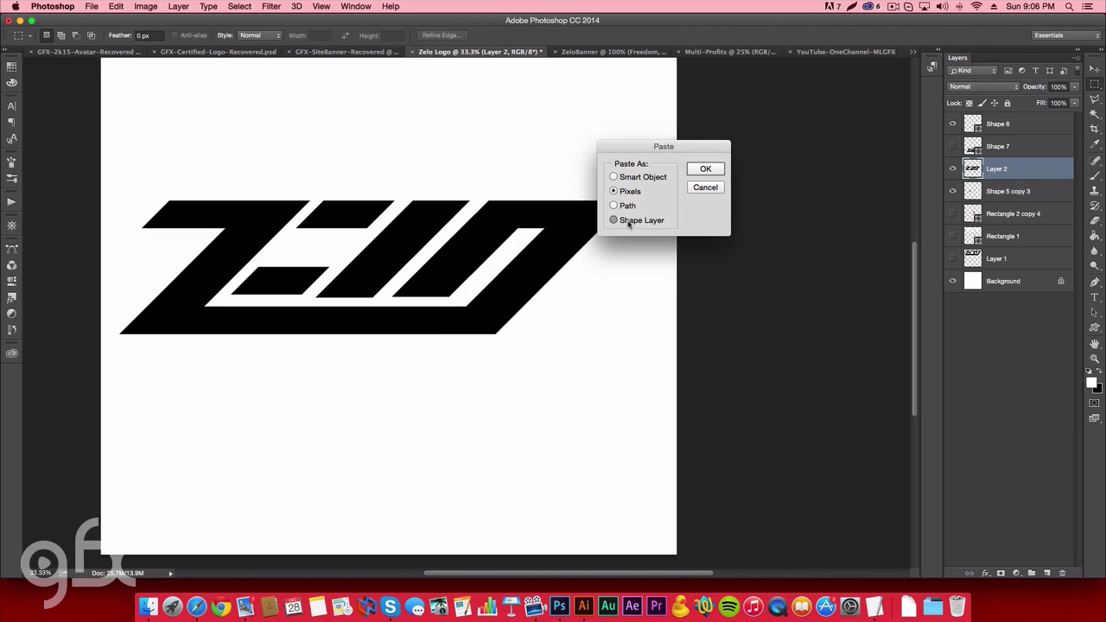
left_click(628, 224)
left_click(706, 169)
Set the new shape layer's fill colour to lime green.
key("v")
key("u")
left_click(103, 37)
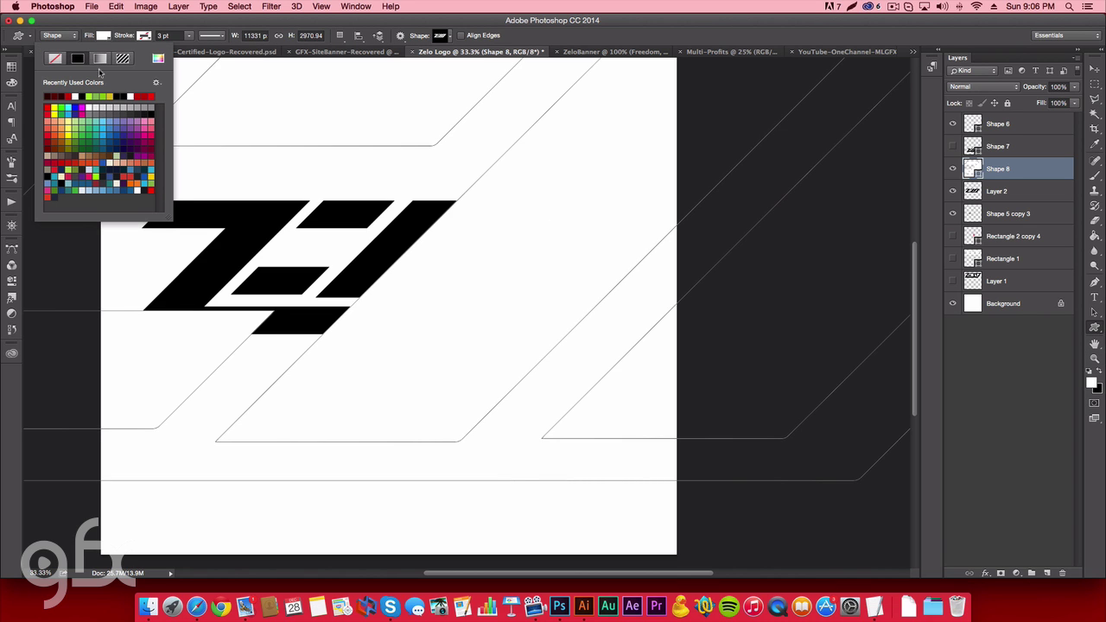
left_click(96, 96)
Free Transform the green shape down to about 20% below the black logo.
key("z")
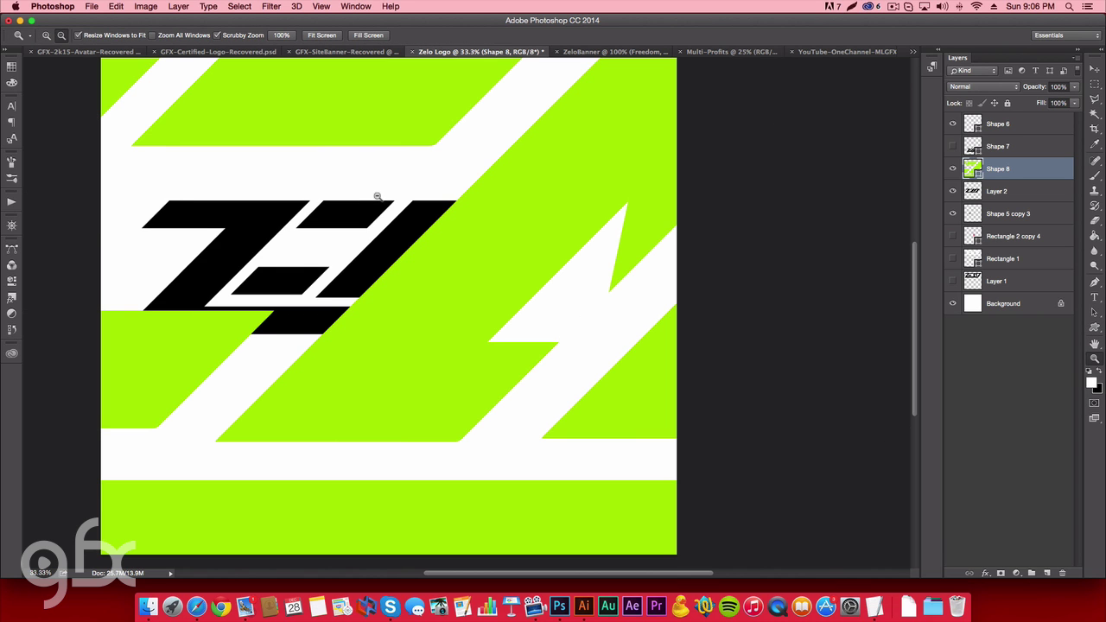
left_click(377, 196, "alt")
left_click(378, 197, "alt")
key("v")
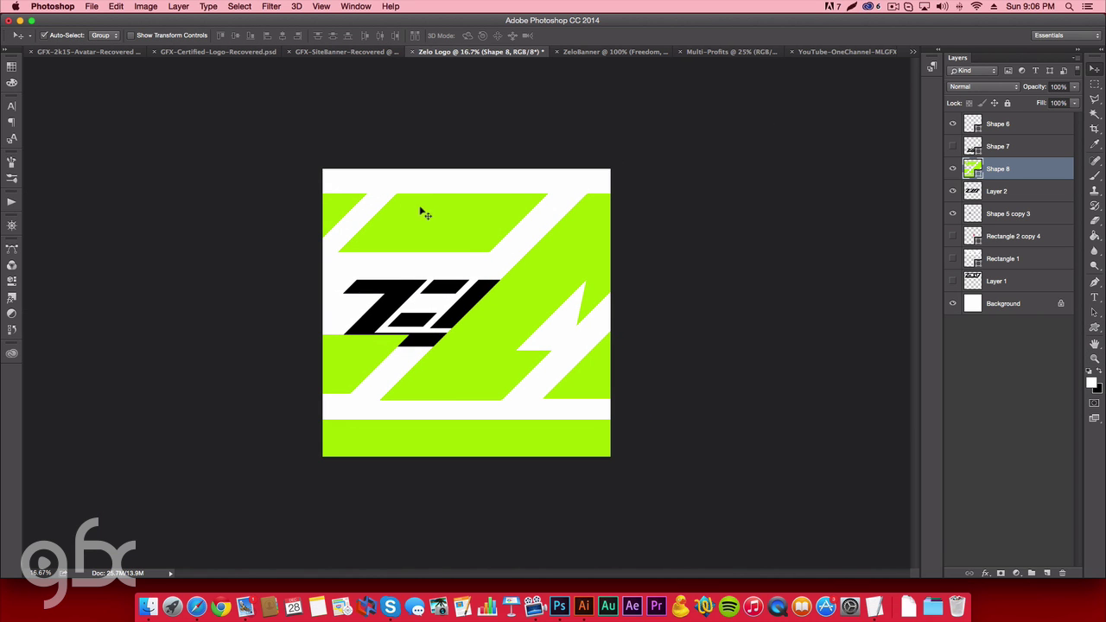
key("super+t")
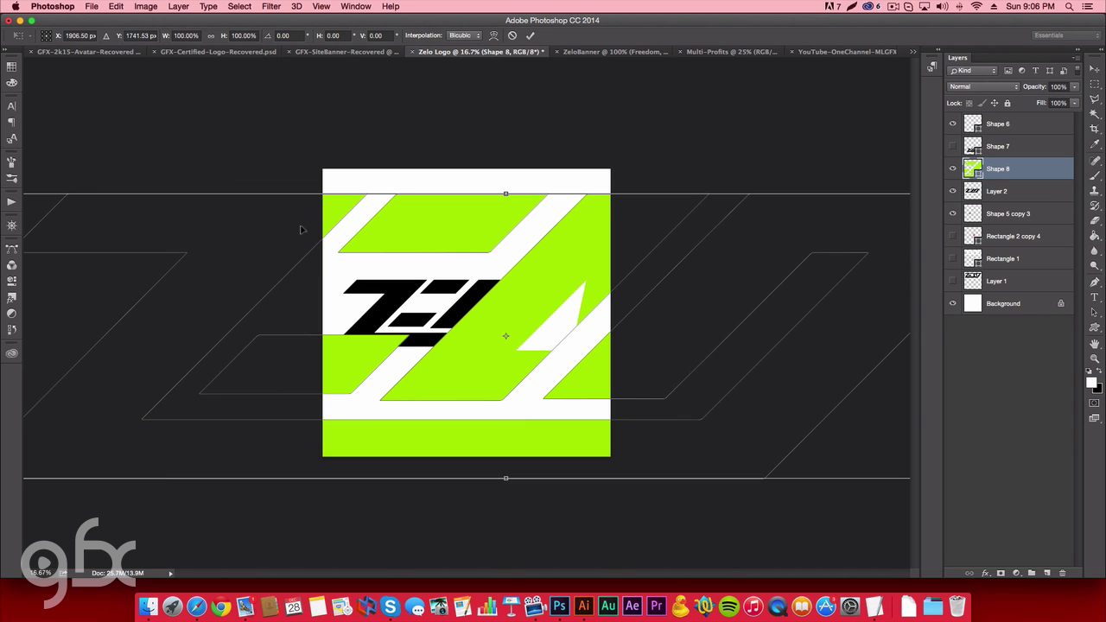
key("Return")
key("super+minus")
key("super+minus")
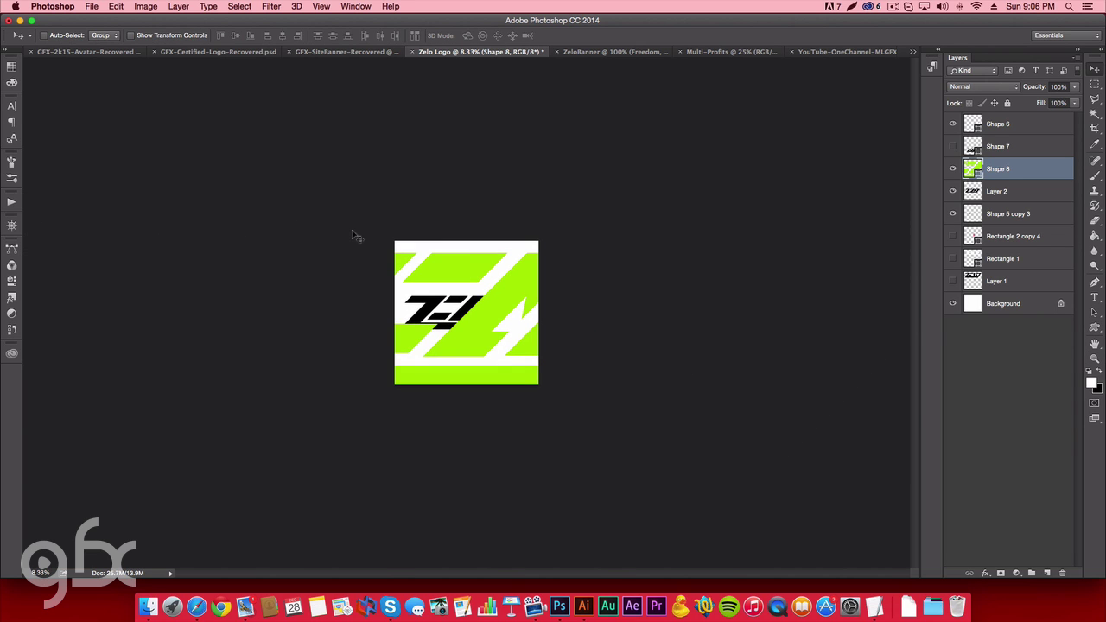
key("super+t")
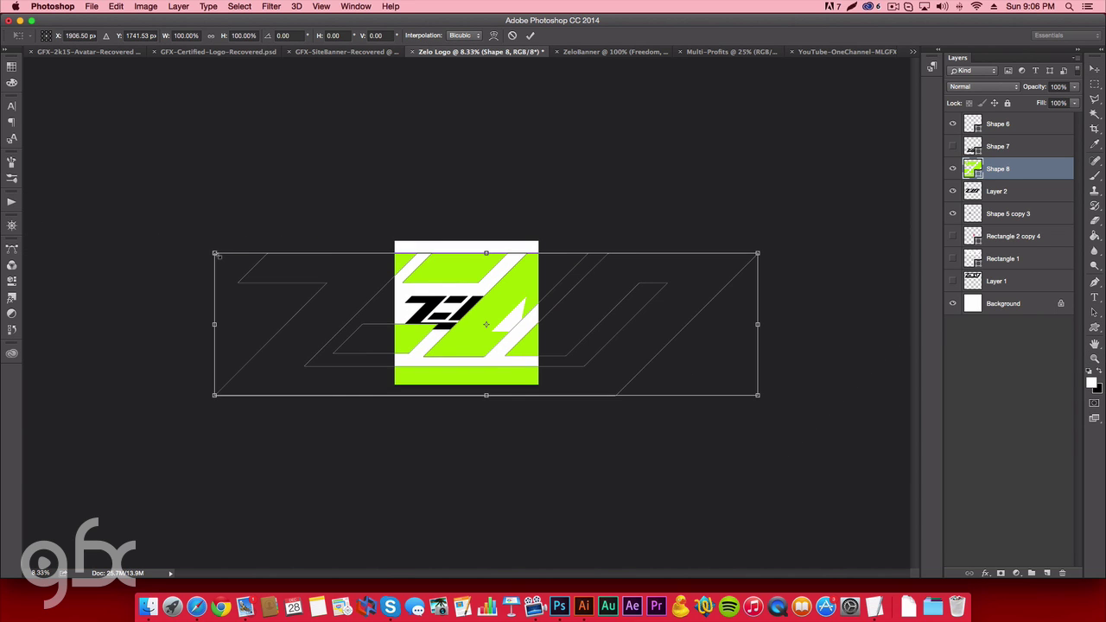
left_click_drag(216, 255, 532, 422)
key("Return")
Zoom the view back in to 25% with the shape tool active.
key("z")
left_click(467, 353)
left_click(469, 358)
left_click(469, 358)
key("v")
key("u")
left_click(146, 6)
Define the green ZELO shape as a custom shape named Shape 25 via Edit > Define Custom Shape.
mouse_move(116, 6)
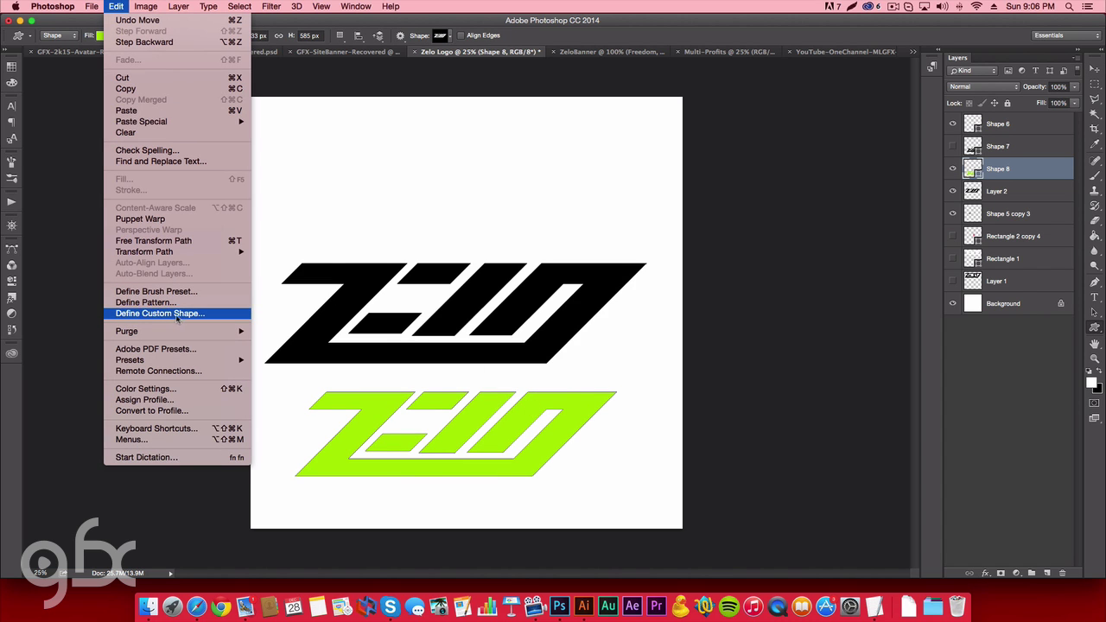
left_click(159, 313)
left_click(160, 313)
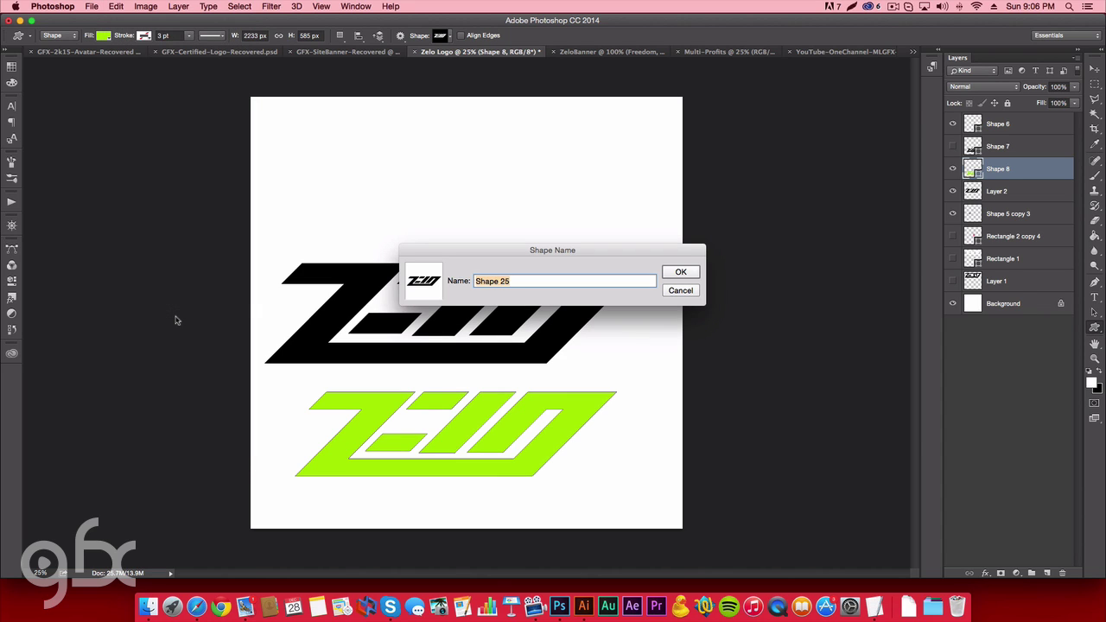
type("+")
key("Return")
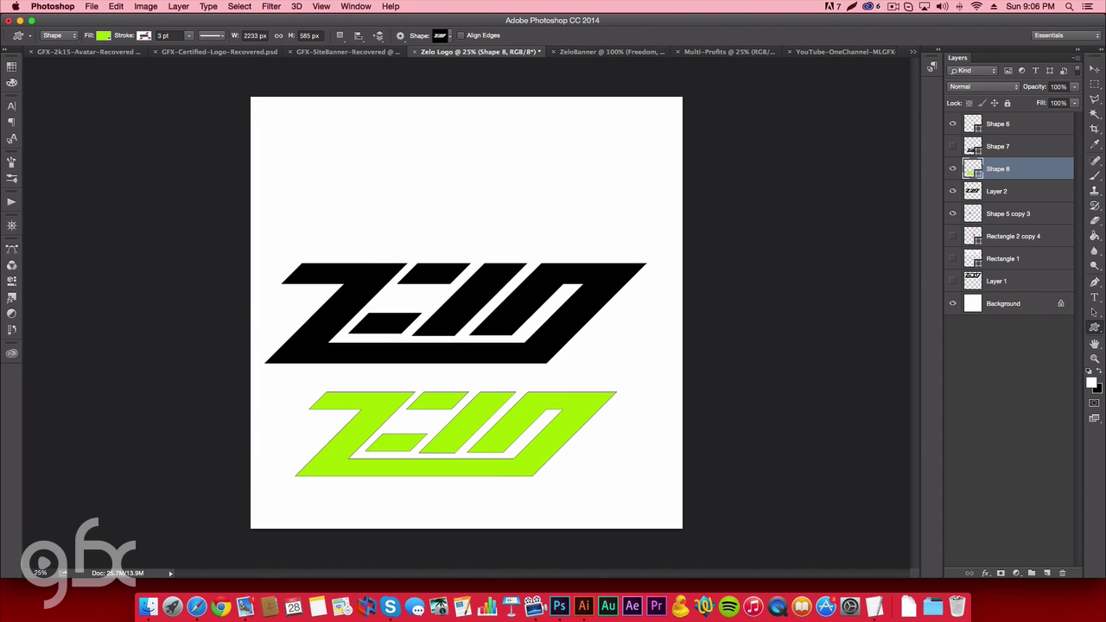
key("v")
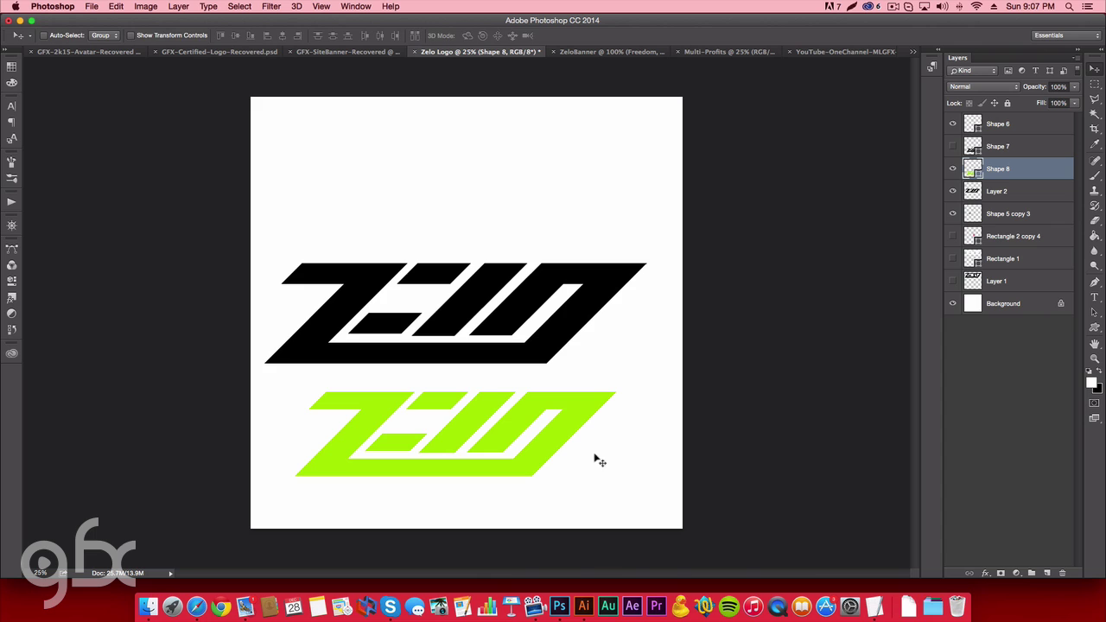
key("z")
left_click(585, 452, "alt")
left_click(484, 413)
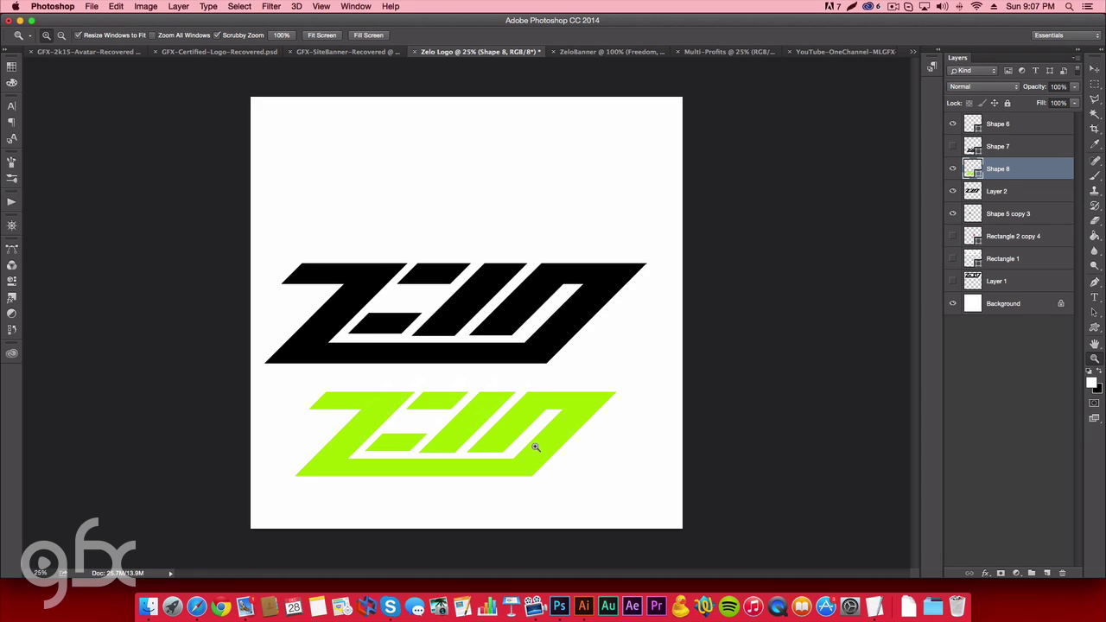
Switch to the GFX-Certified-Logo document and hide its guides.
left_click(232, 53)
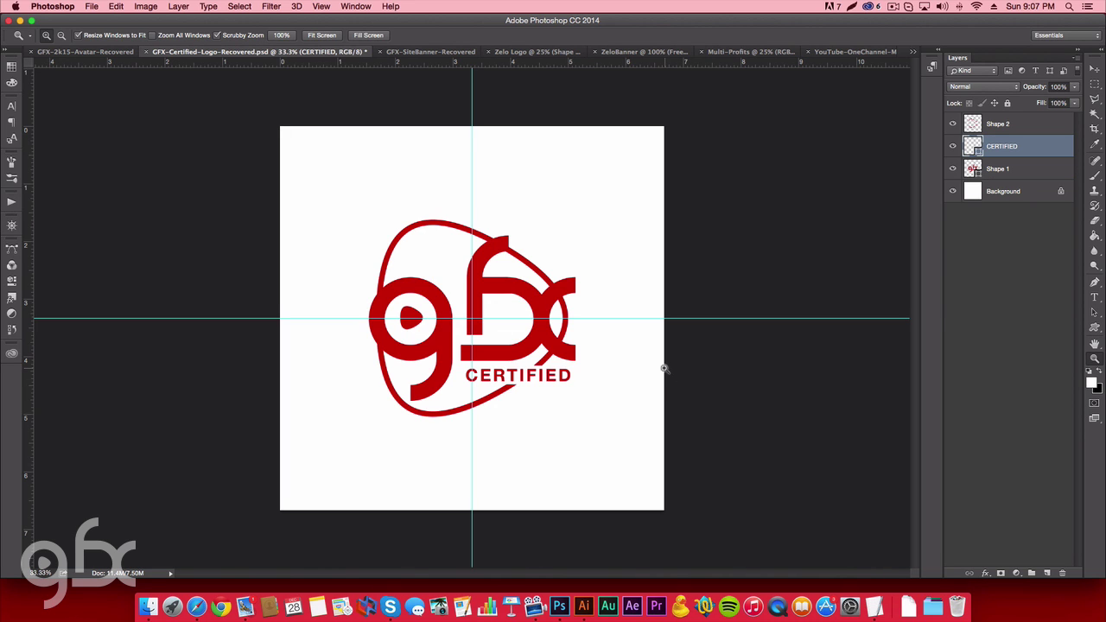
key("super+semicolon")
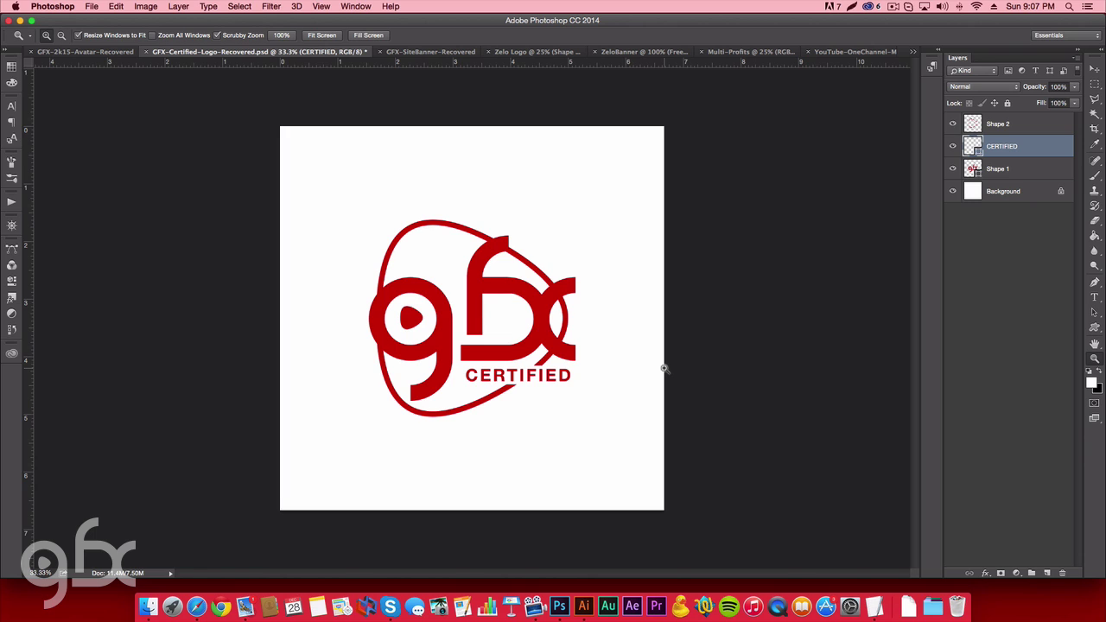
key("m")
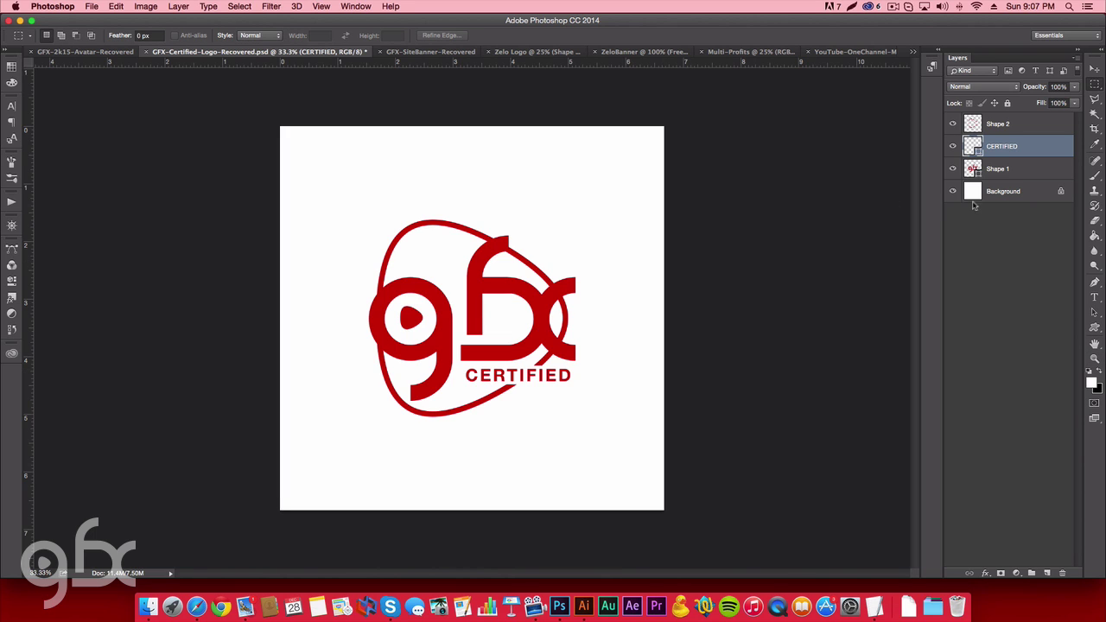
Marquee a box around the red gfx CERTIFIED logo and Copy Merged it.
left_click(953, 124)
left_click(953, 124)
left_click_drag(337, 166, 637, 454)
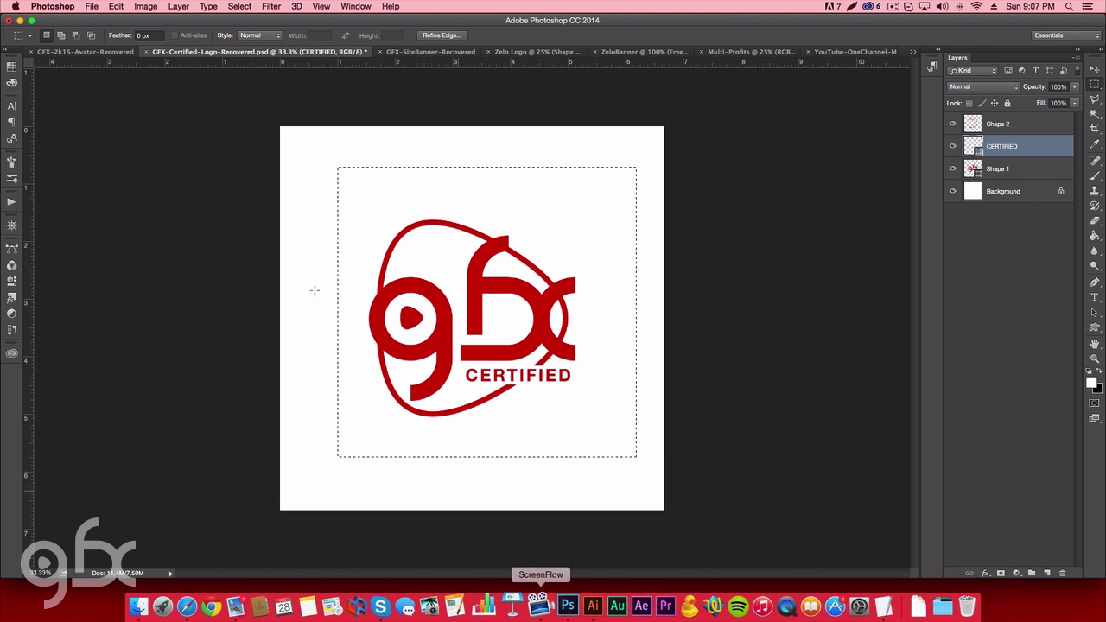
left_click(115, 6)
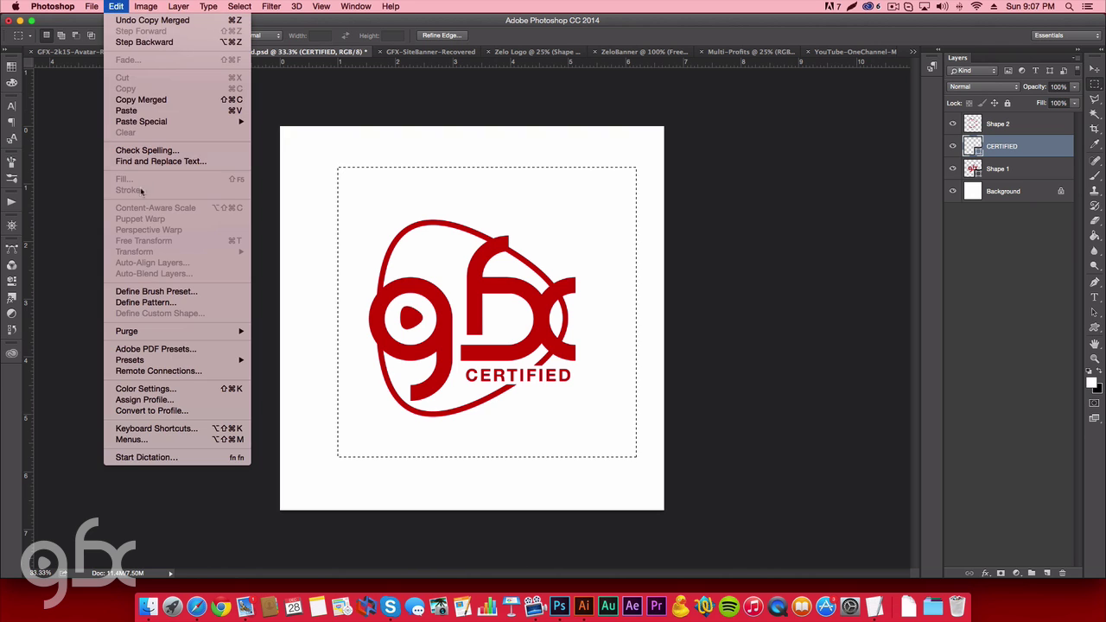
left_click(136, 100)
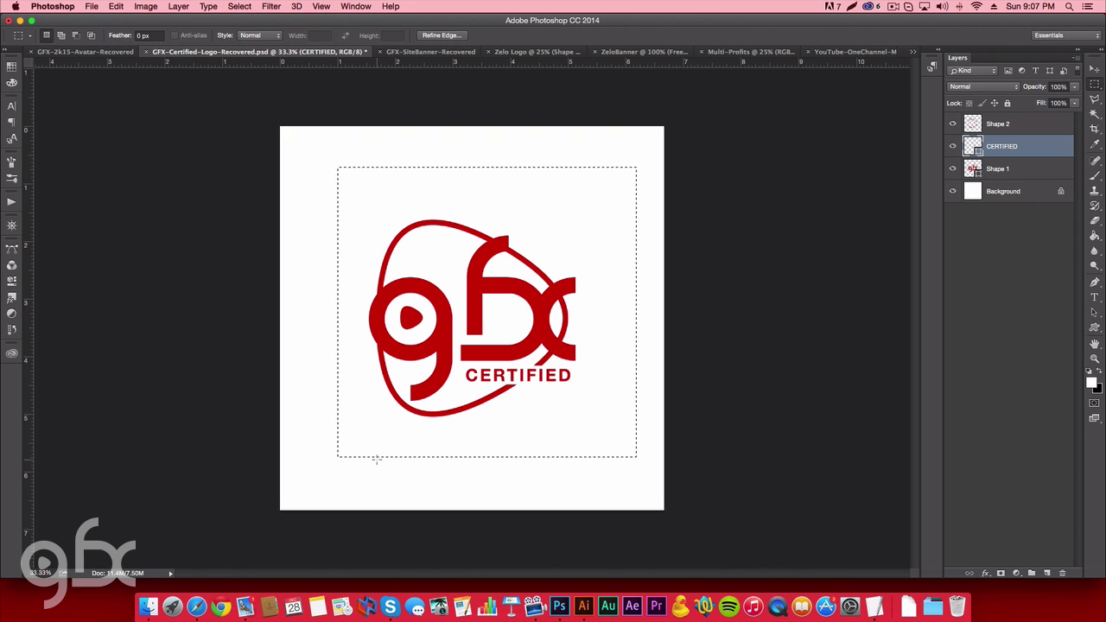
In Illustrator, hide the ZELO logo layer, add a new layer, and paste the gfx logo image.
left_click(583, 608)
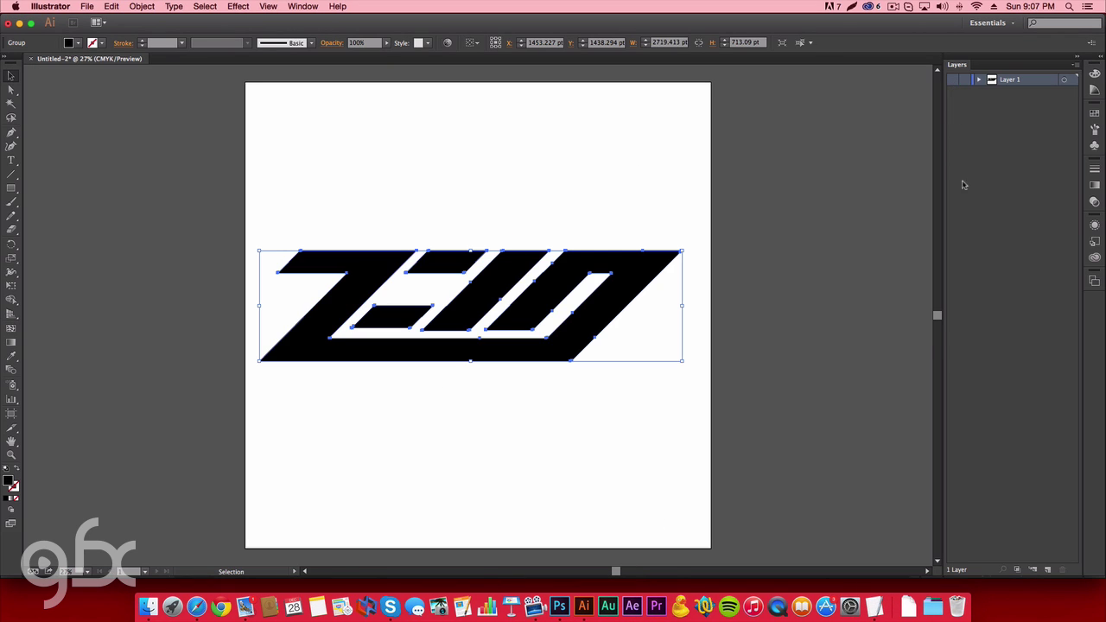
left_click(979, 80)
left_click(952, 80)
left_click(1048, 570)
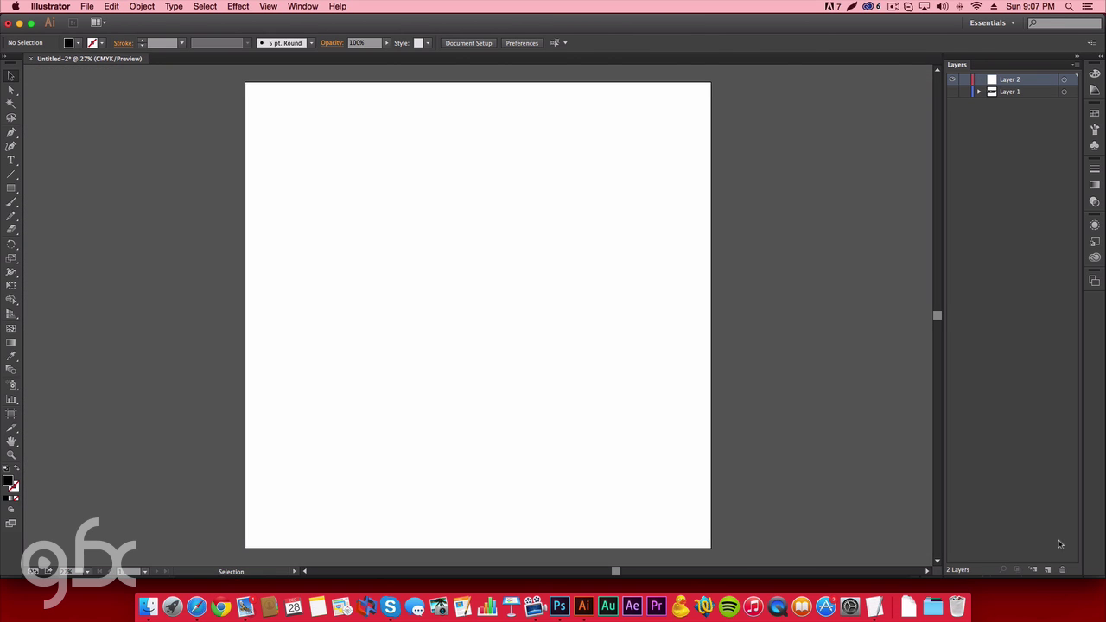
key("super+v")
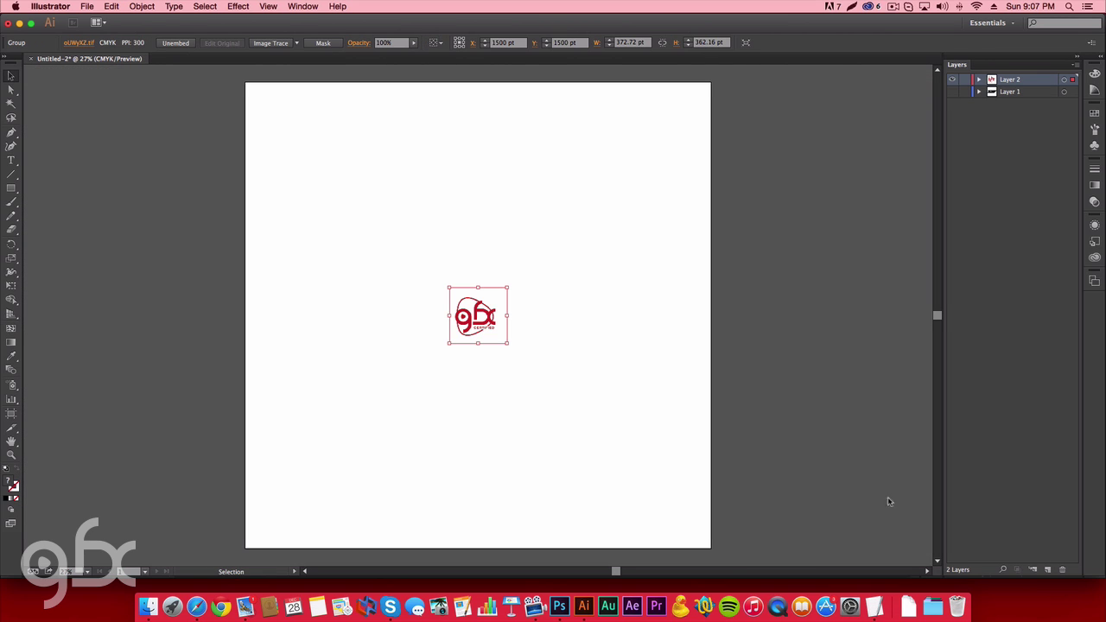
Image Trace and expand the gfx logo, then enlarge it to fill the artboard.
left_click(283, 43)
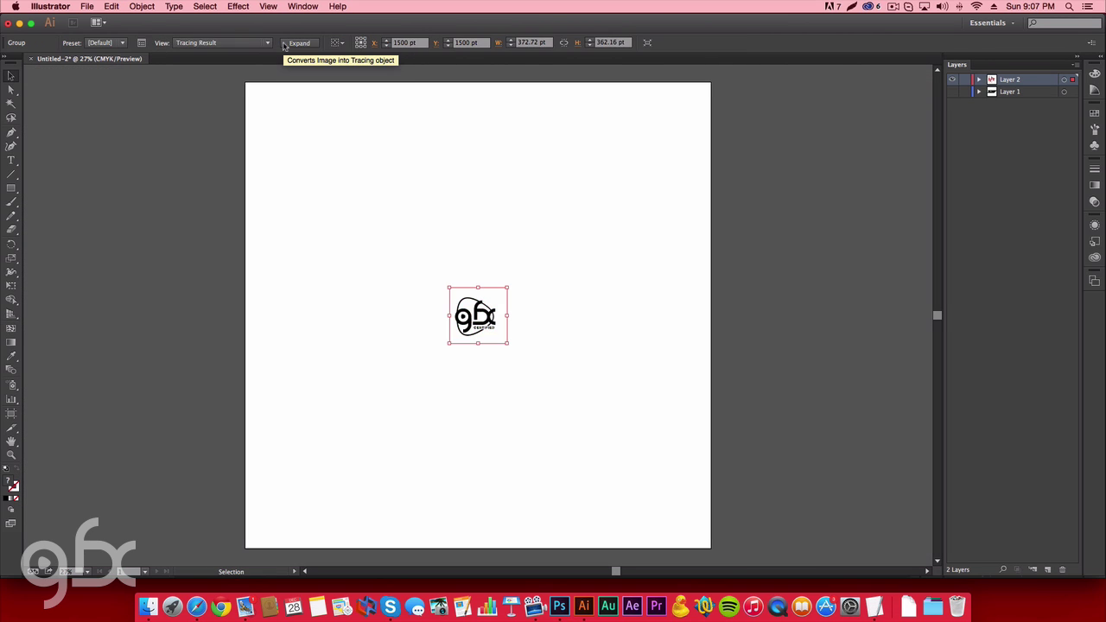
left_click(306, 44)
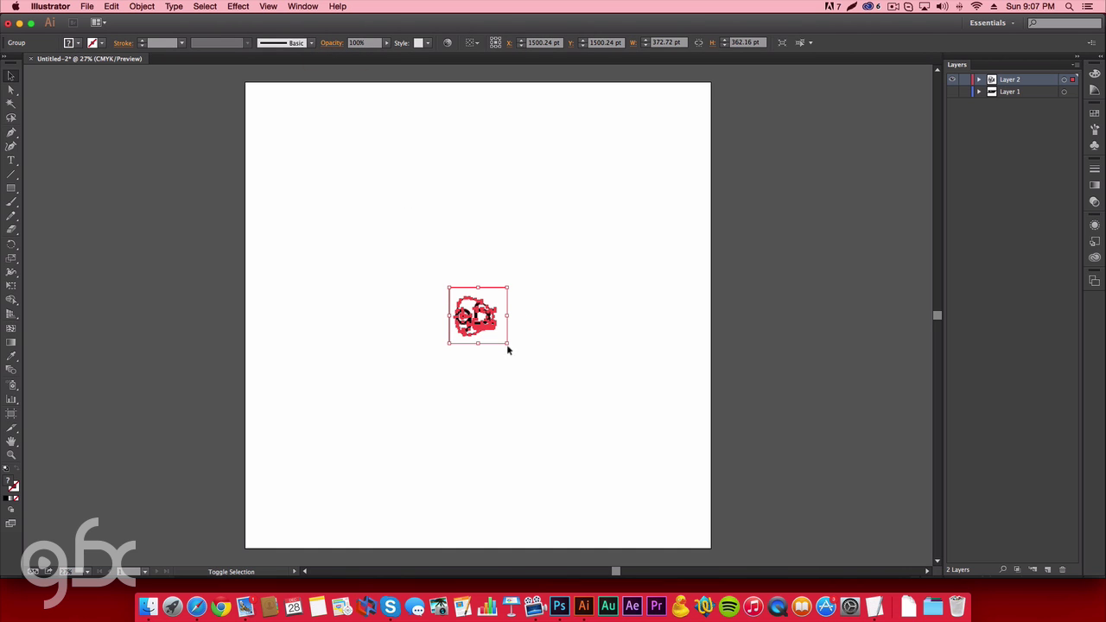
left_click_drag(509, 344, 761, 510)
left_click(691, 329)
key("z")
left_click(568, 302)
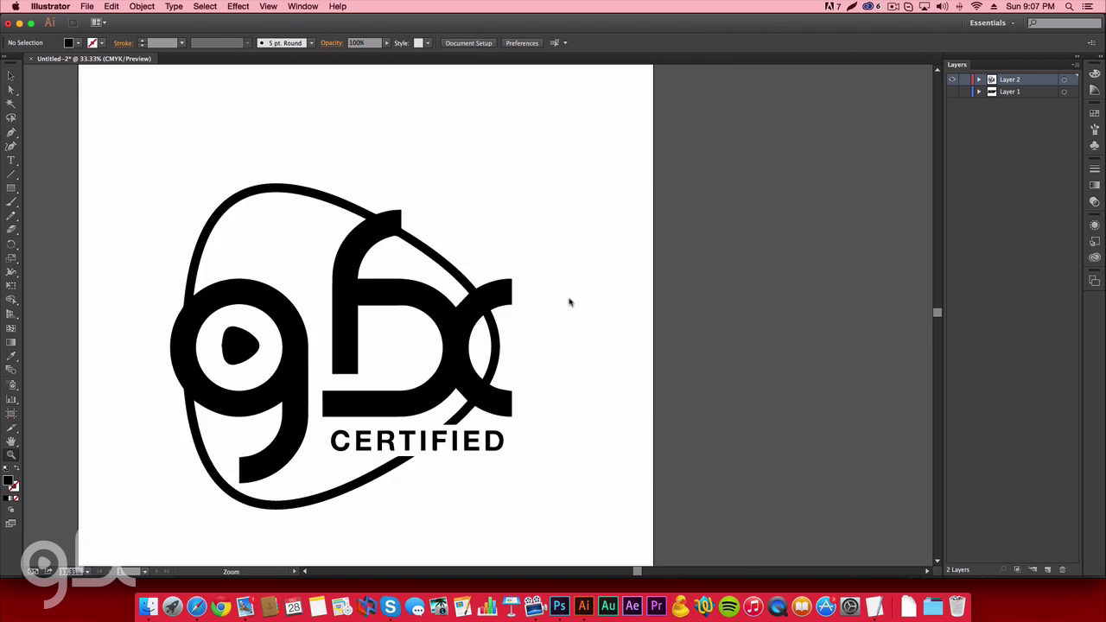
key("v")
Delete the white background pieces, including the large white rectangle, from the traced logo.
left_click(980, 80)
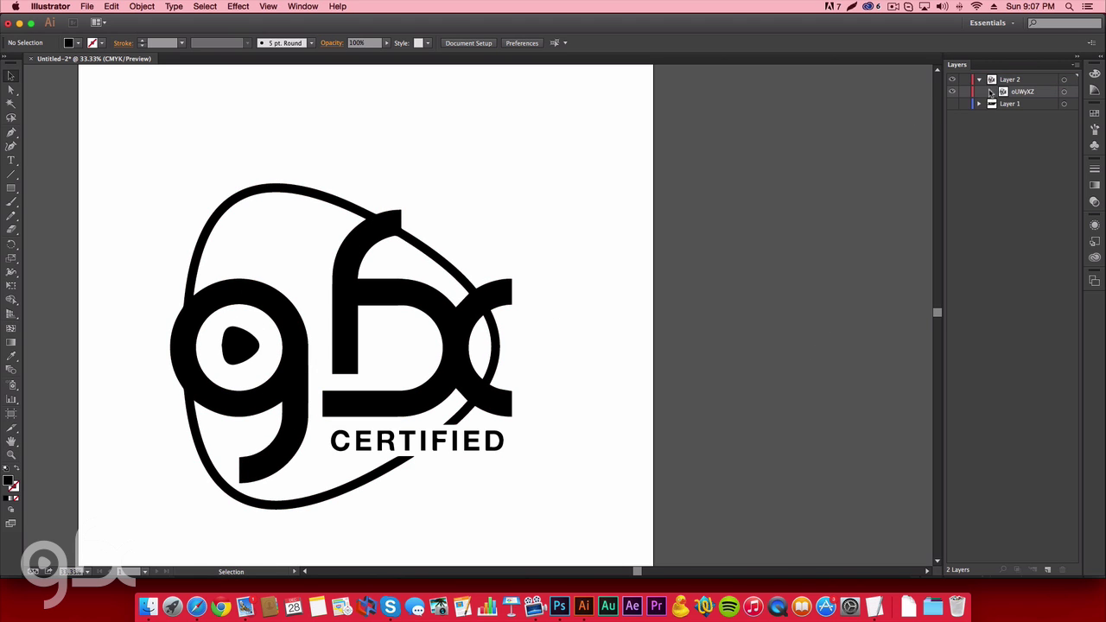
left_click(991, 91)
left_click(1003, 104)
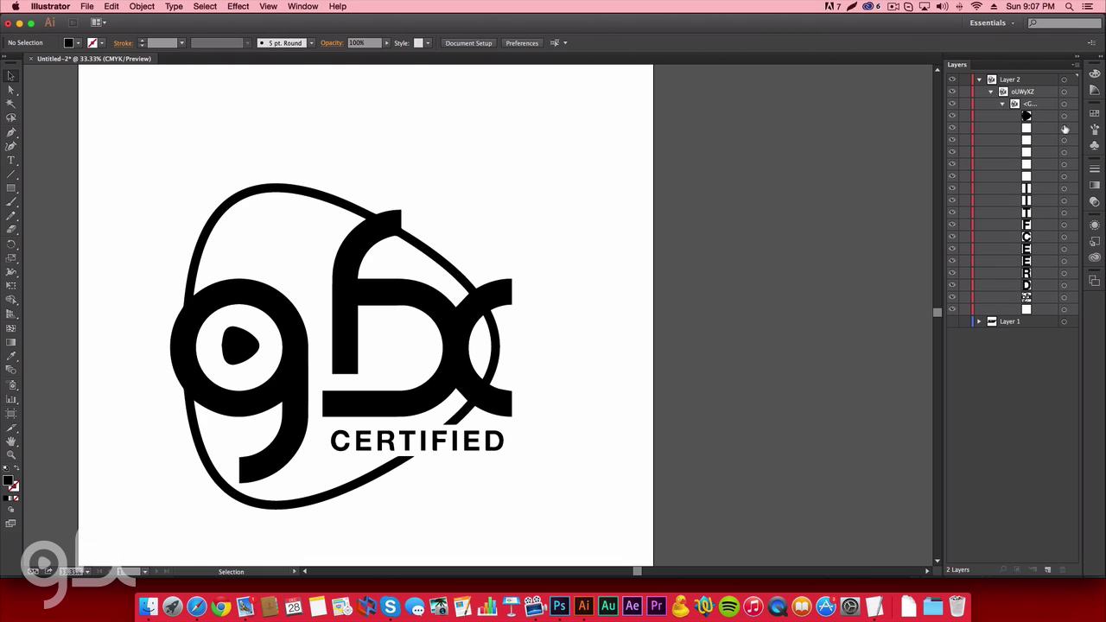
left_click(1064, 129)
left_click(1064, 153, "shift")
left_click(1064, 165, "shift")
left_click(1064, 177, "shift")
left_click(1065, 312, "shift")
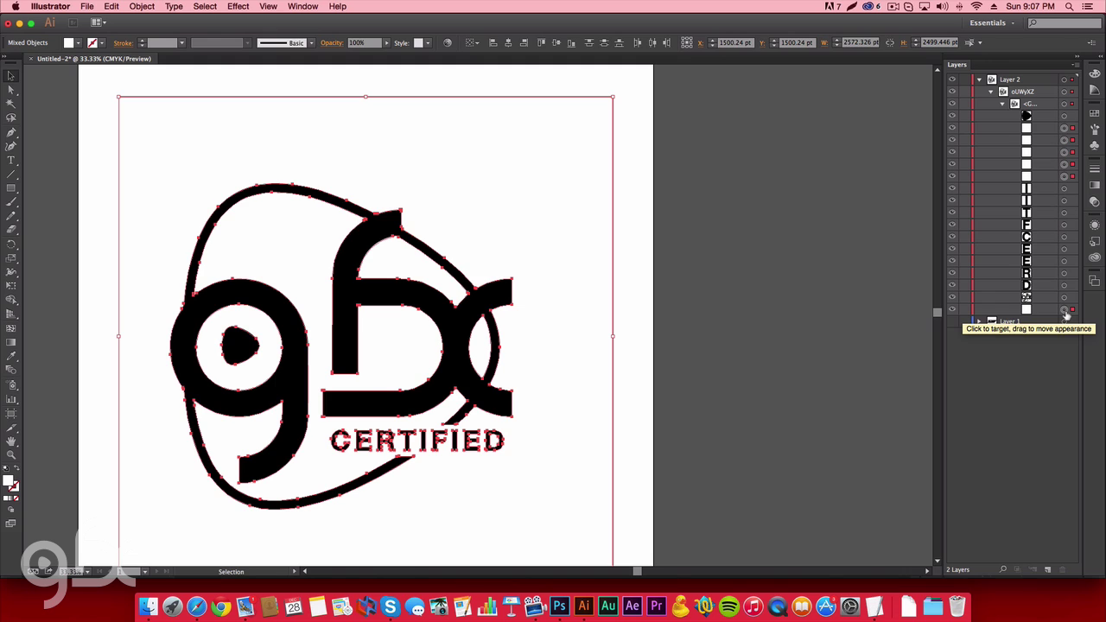
key("Delete")
Select all of the traced logo artwork and copy it.
key("backslash")
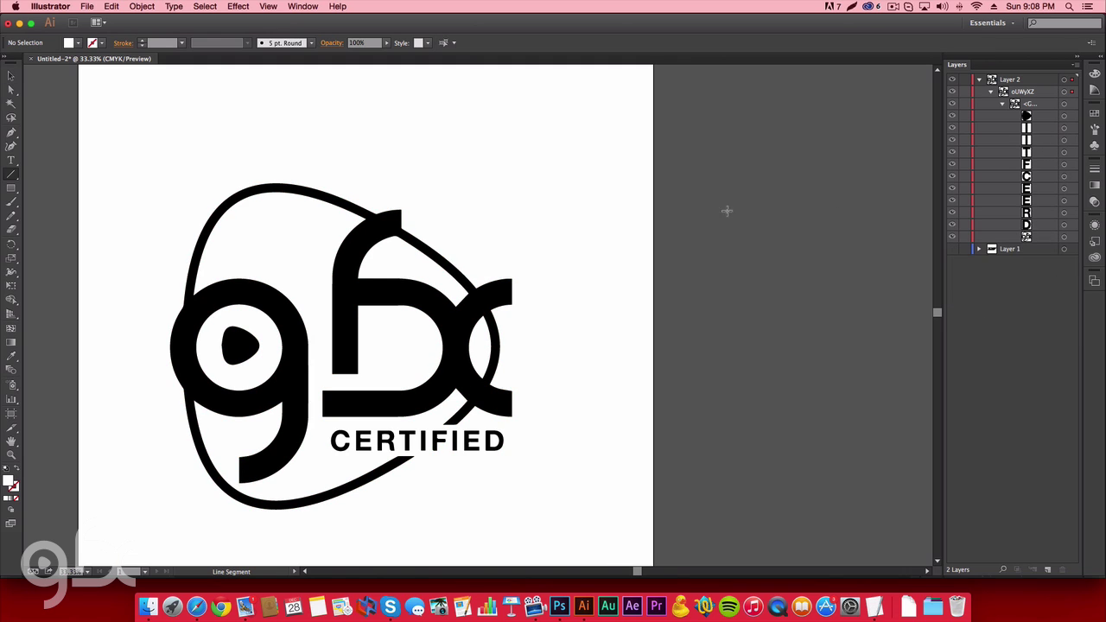
left_click(1066, 92)
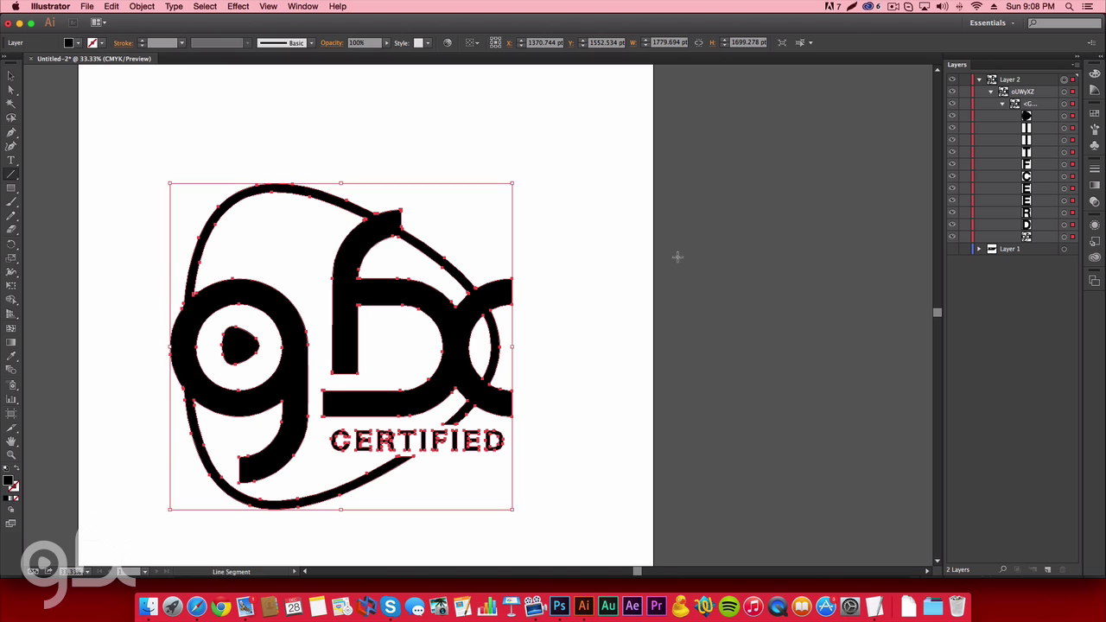
left_click(111, 6)
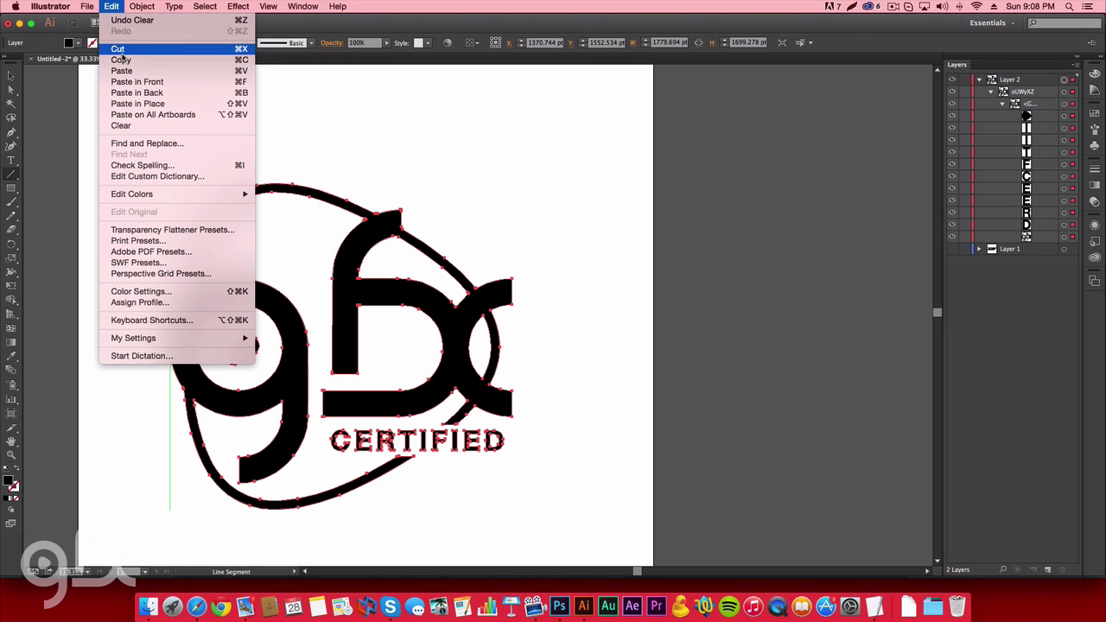
left_click(121, 59)
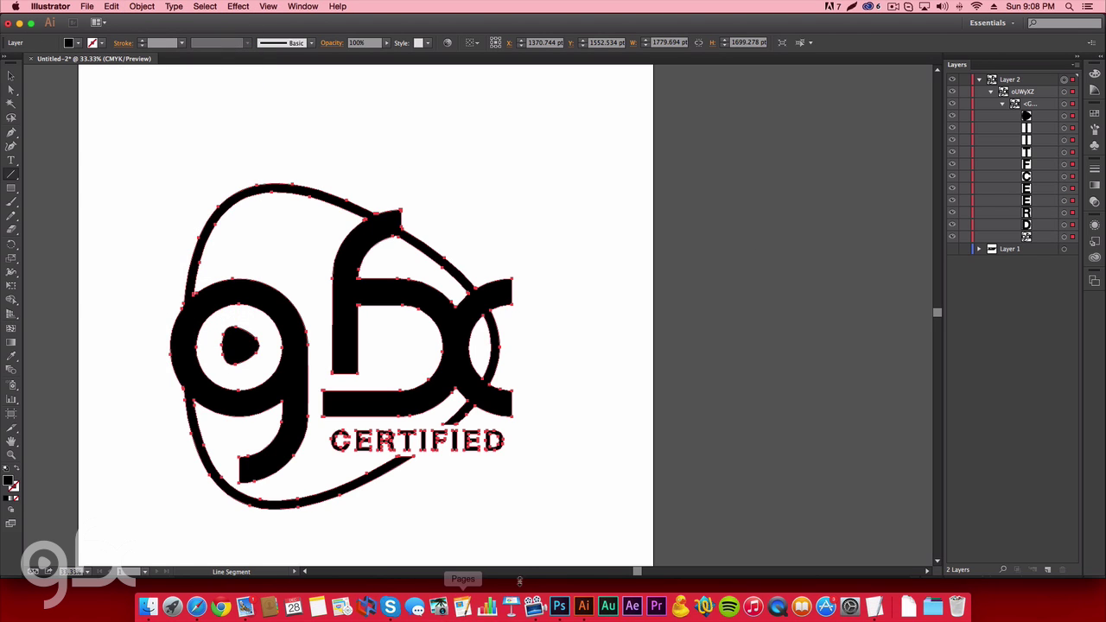
Paste the traced logo into Photoshop's GFX-Certified-Logo document as a shape layer.
left_click(560, 606)
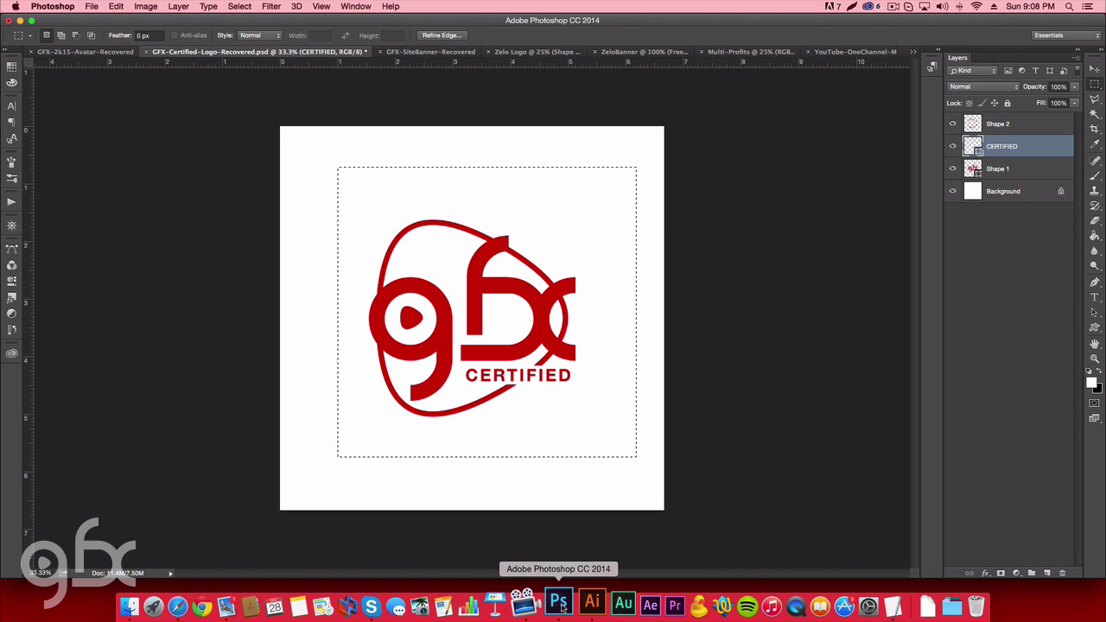
key("super+v")
key("Return")
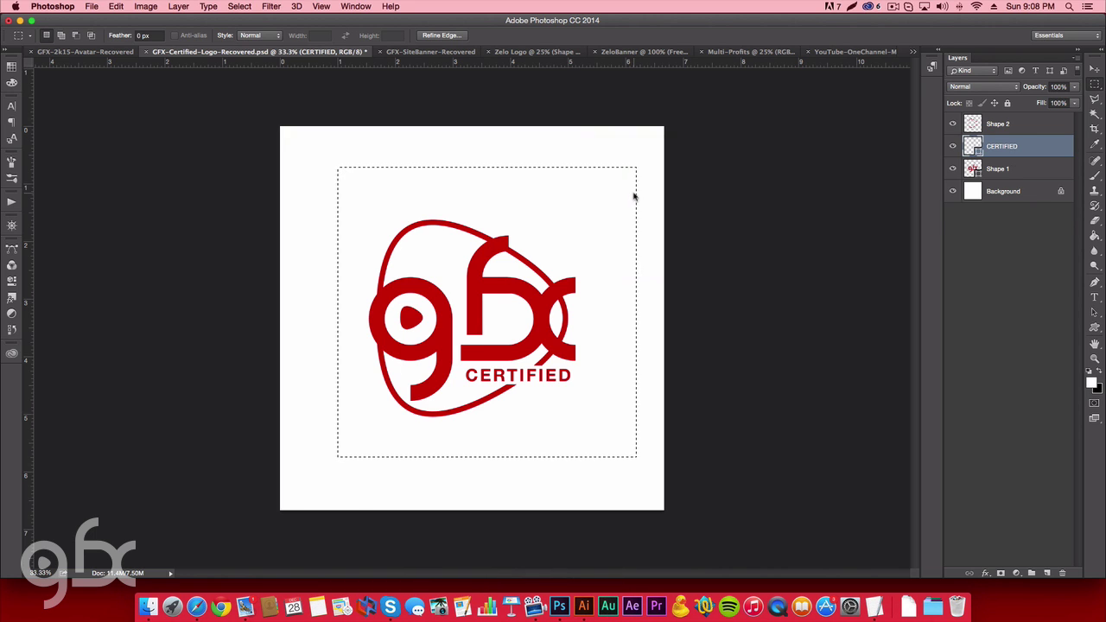
key("v")
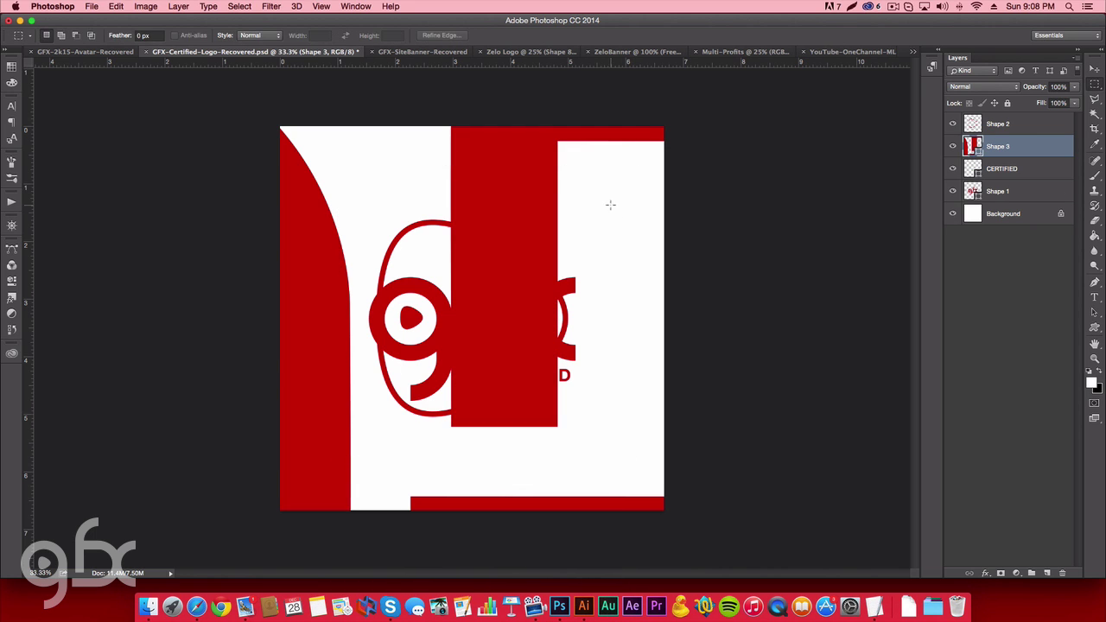
key("super+minus")
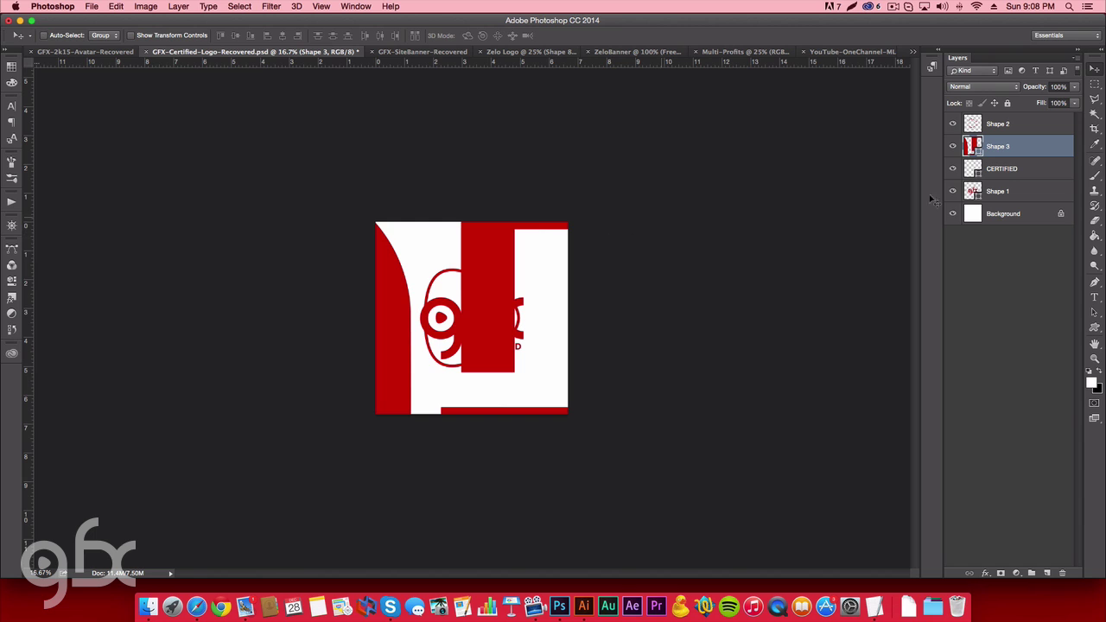
Move Shape 3 to the top, group Shape 2, CERTIFIED and Shape 1 into Group 1, and hide it.
left_click_drag(1000, 148, 1002, 121)
left_click(999, 147)
left_click(1000, 192, "shift")
key("super+g")
left_click(953, 142)
Scale Shape 3 down to fit the white canvas, then zoom to 25%.
left_click(999, 123)
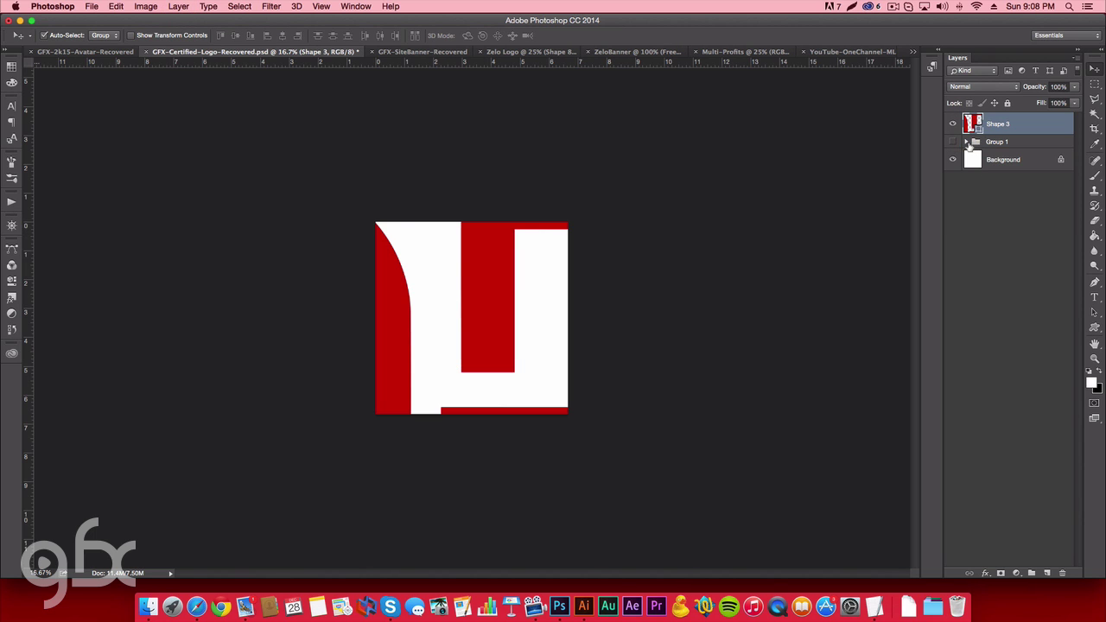
key("super+t")
key("Return")
key("z")
left_click(461, 233, "alt")
left_click(461, 233, "alt")
key("v")
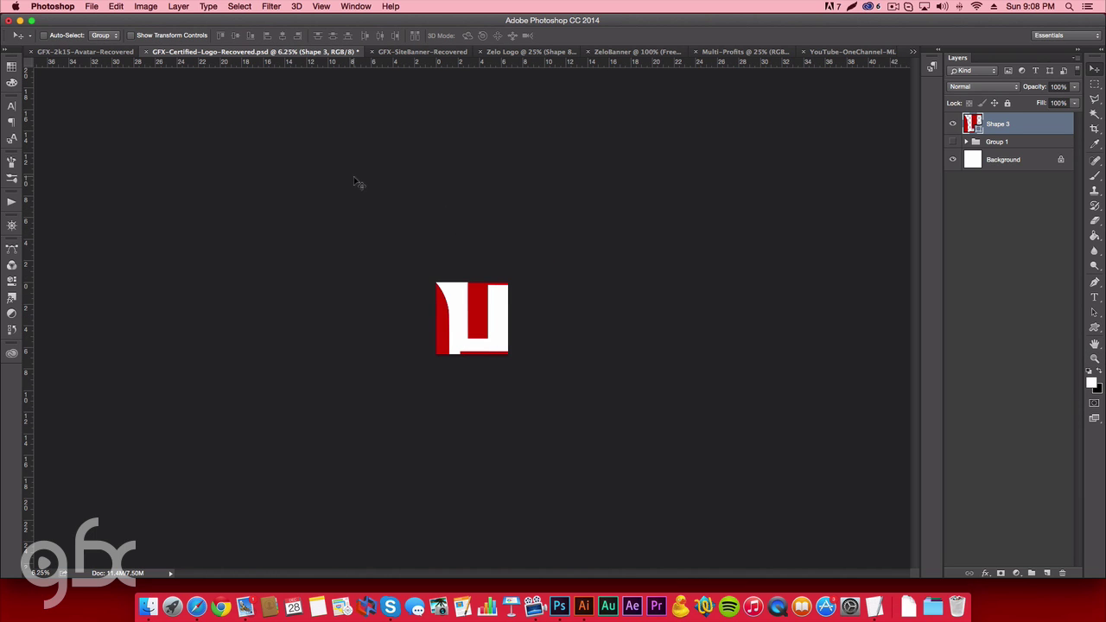
key("super+t")
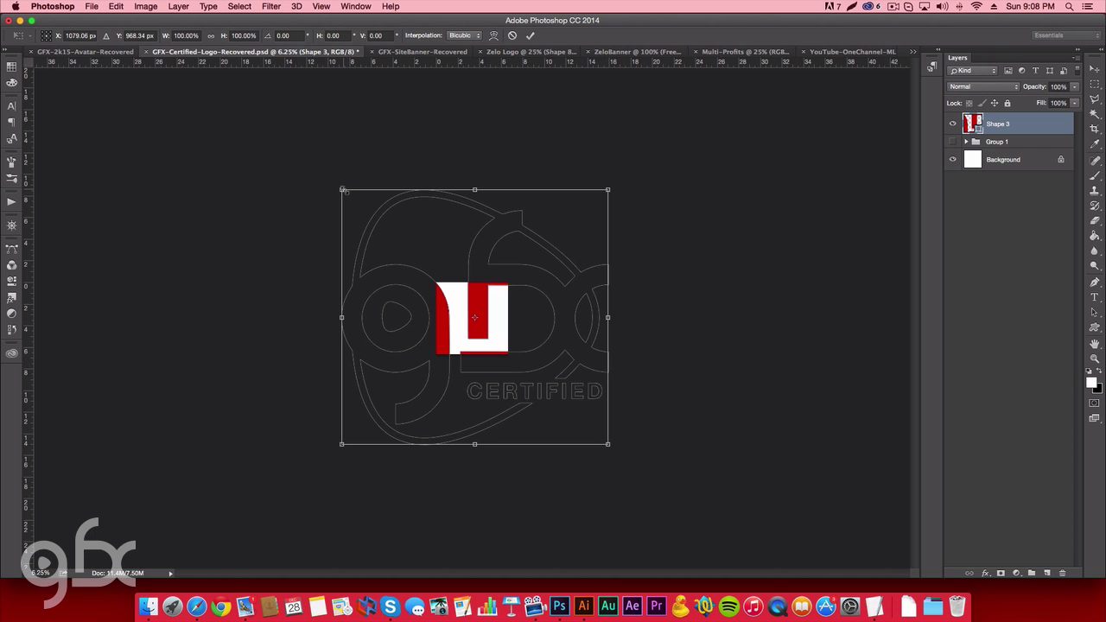
left_click_drag(343, 191, 437, 282)
key("Return")
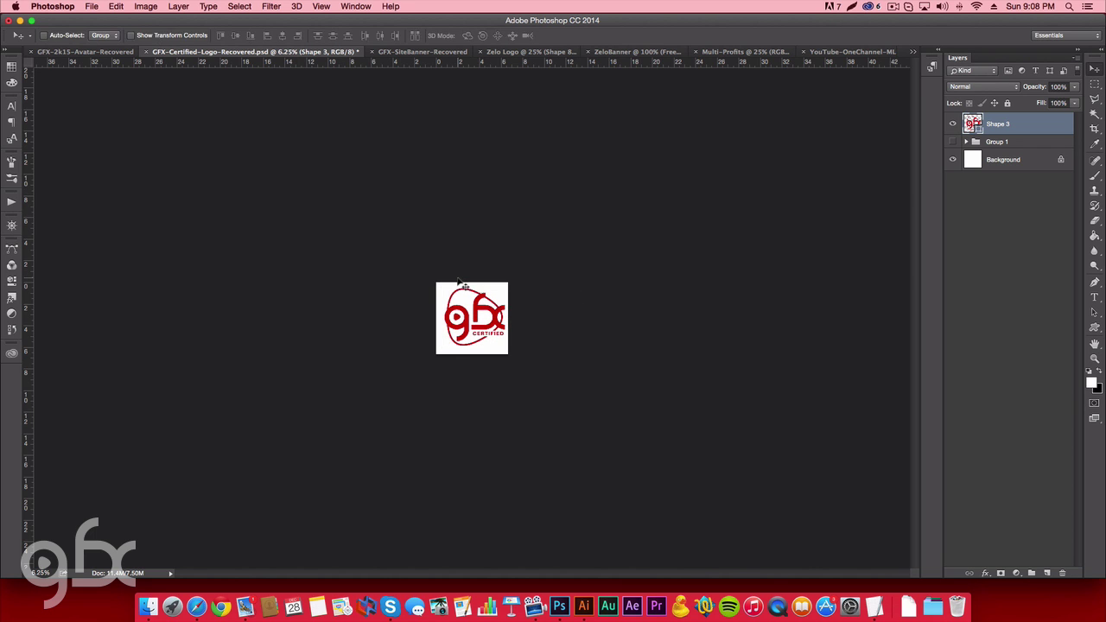
left_click(460, 304)
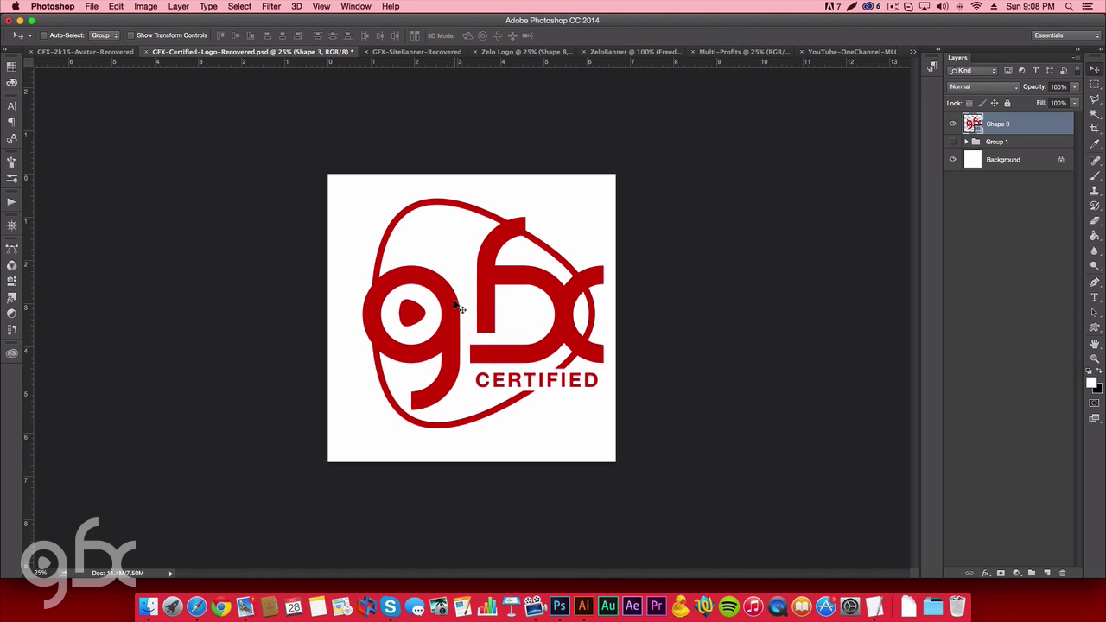
Define the red gfx CERTIFIED logo in Shape 3 as a custom shape named GFX CERT.
key("u")
left_click(115, 6)
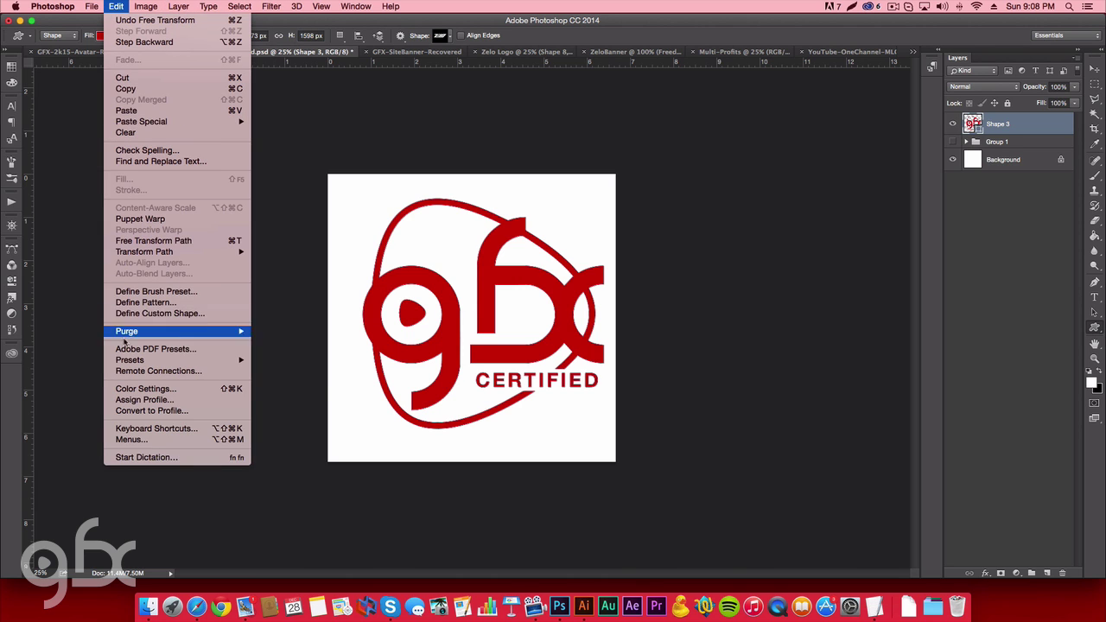
left_click(145, 314)
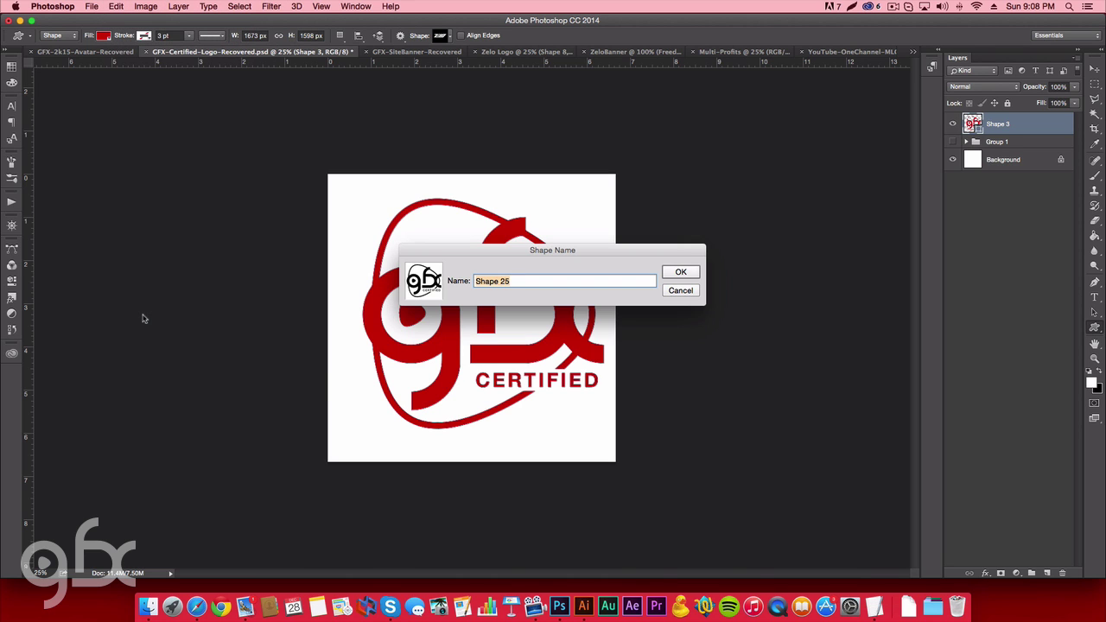
type("GFX CERT")
key("Return")
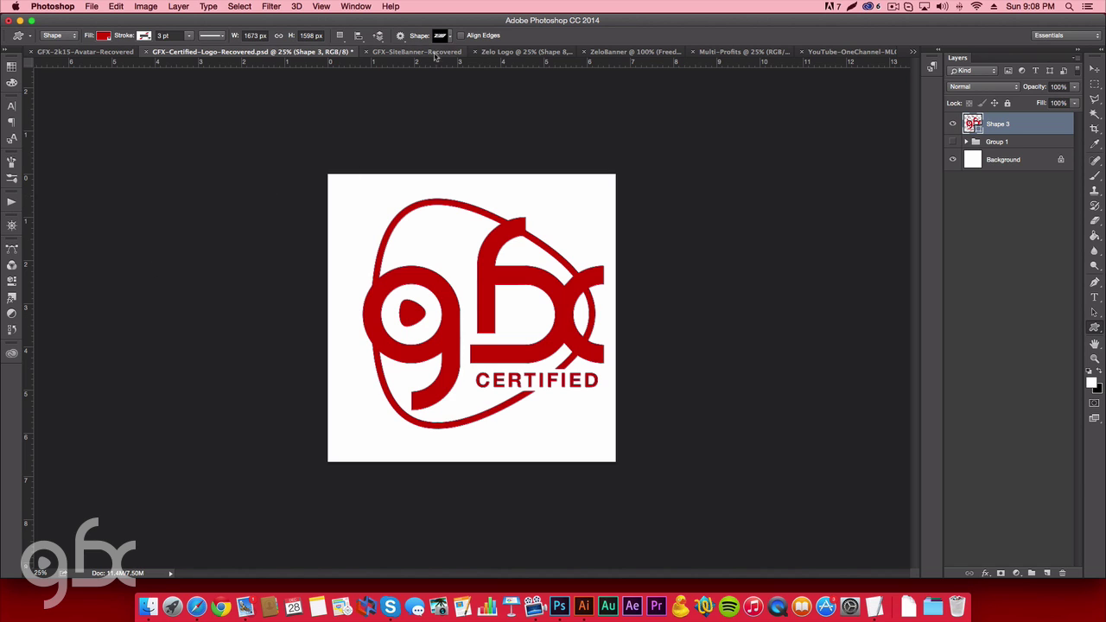
left_click(1047, 573)
left_click(446, 36)
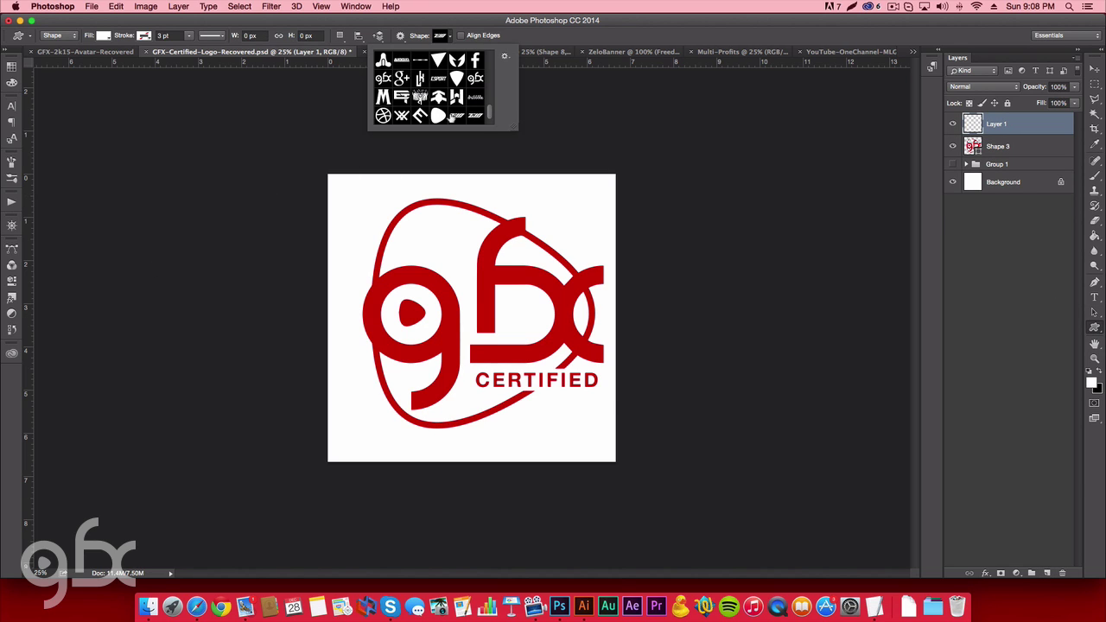
scroll(421, 102, "down", 4)
scroll(422, 102, "down", 1)
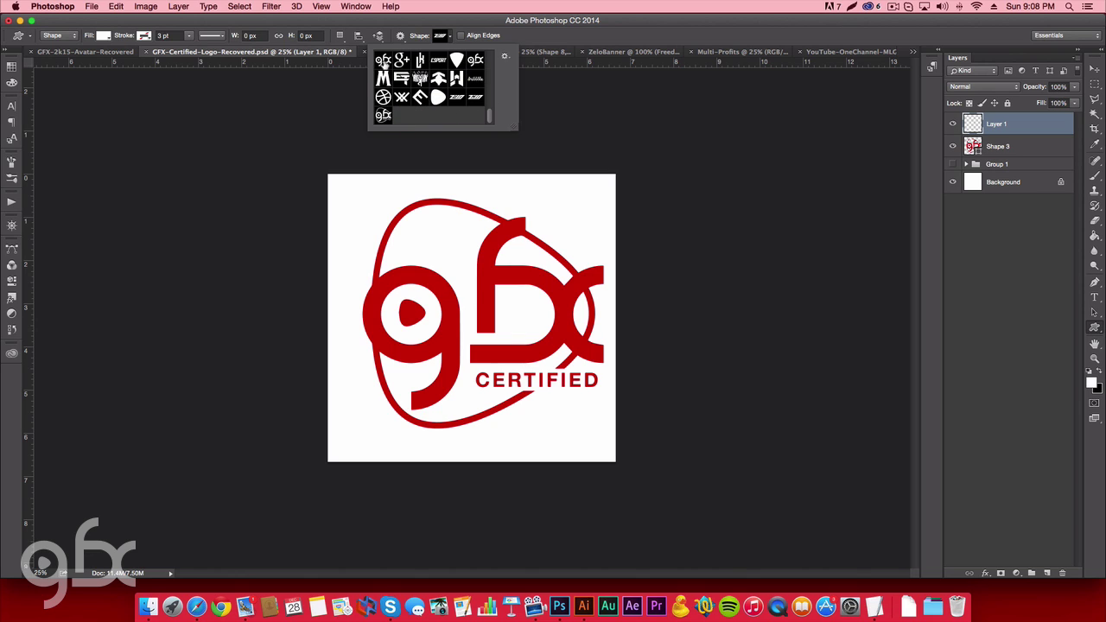
scroll(384, 65, "down", 1)
left_click(439, 69)
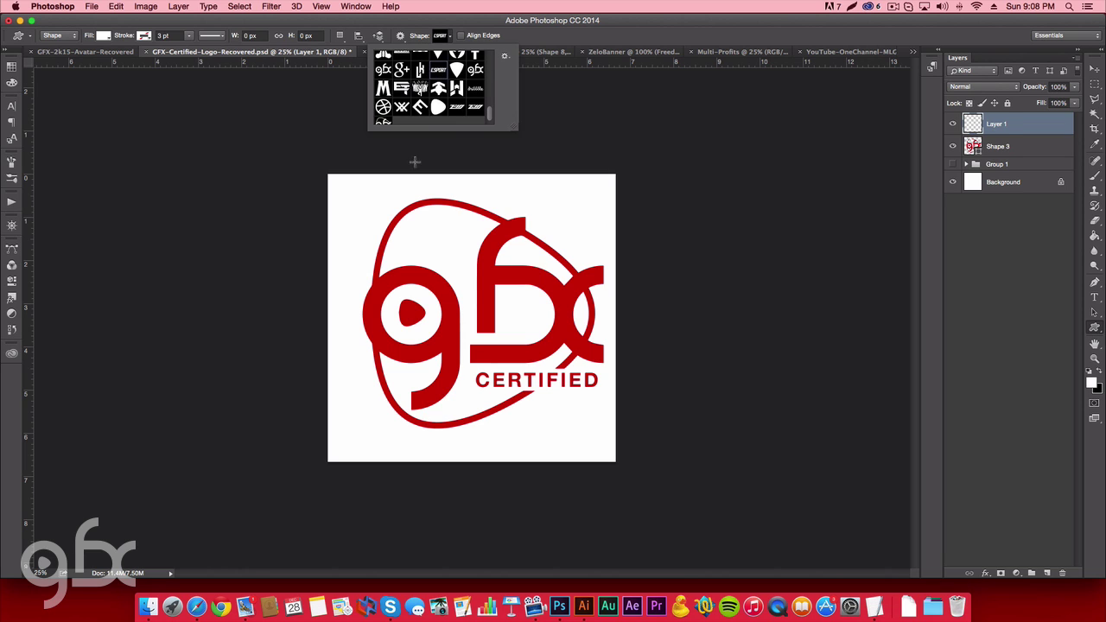
left_click(363, 181)
left_click_drag(361, 180, 524, 223)
key("b")
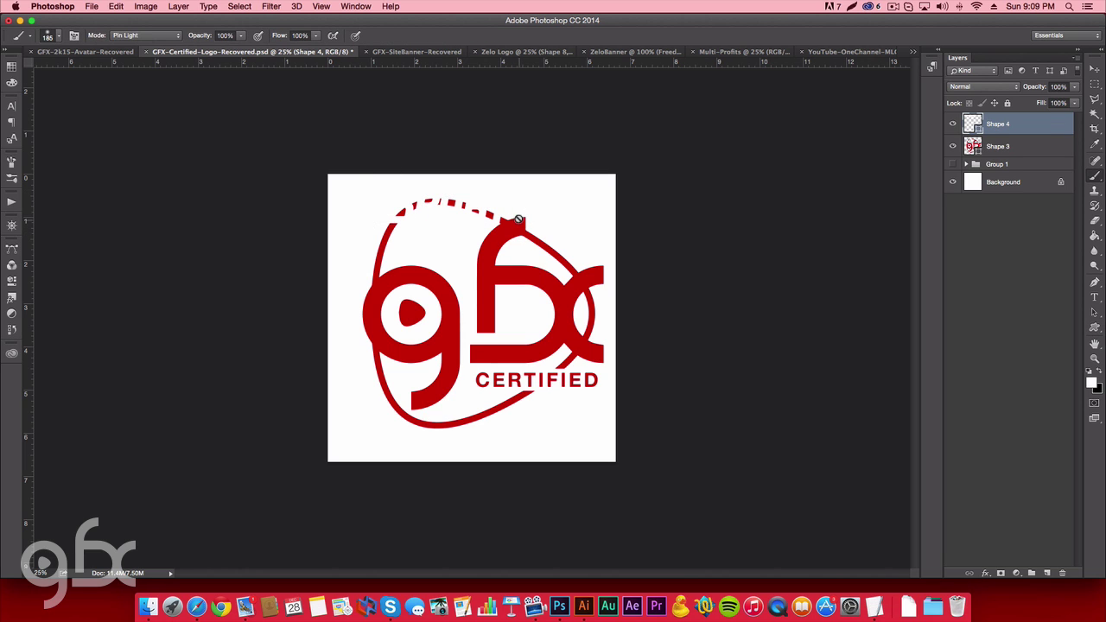
key("super+z")
key("v")
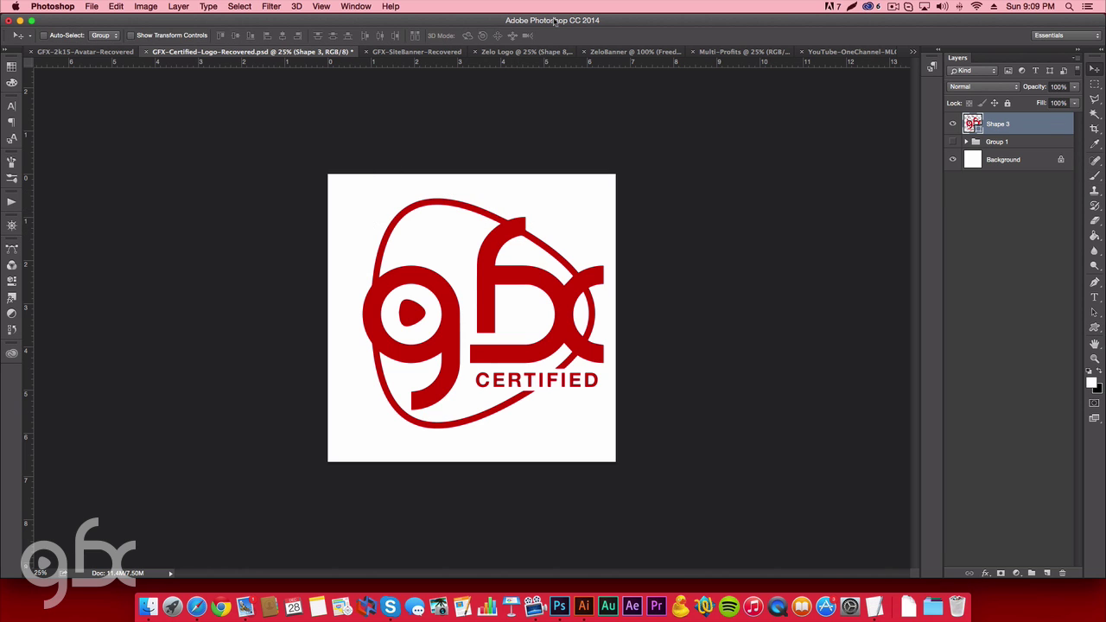